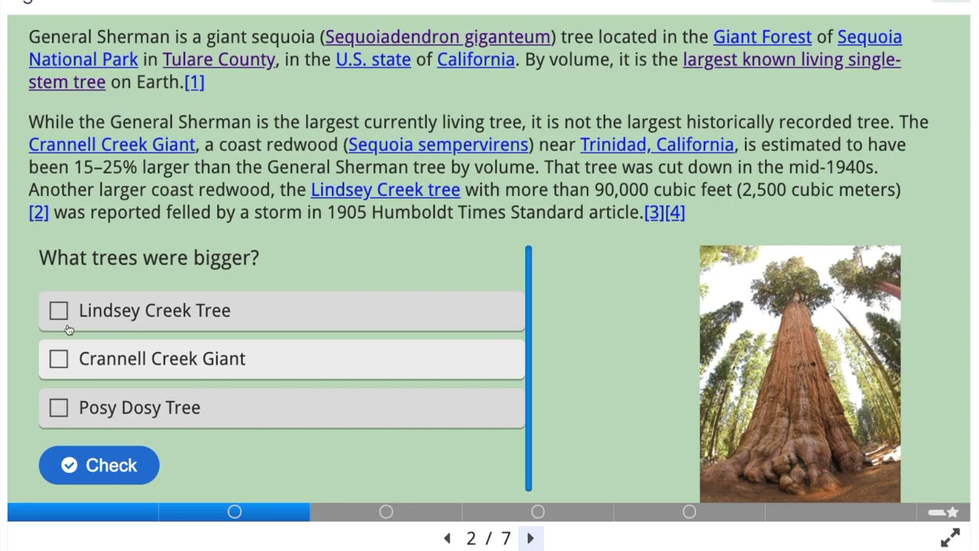
Mark Lindsey Creek Tree and Crannell Creek Giant as bigger, then fill in 84 and check both quizzes
click(59, 310)
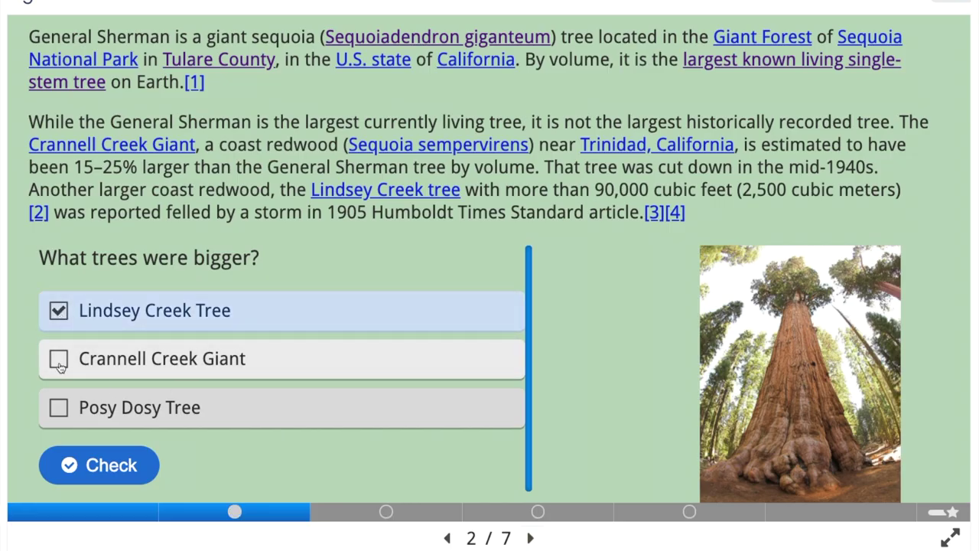
click(59, 359)
click(114, 467)
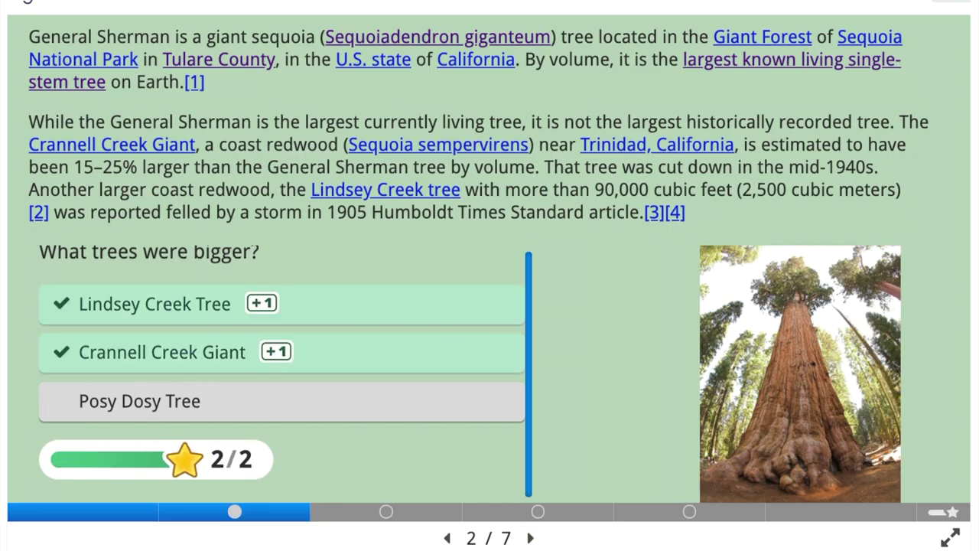
text(84)
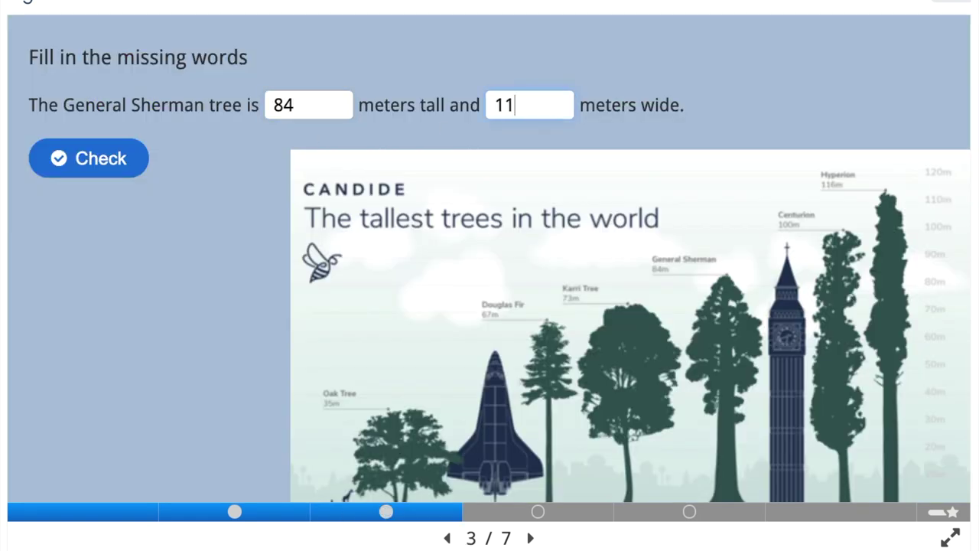
click(88, 158)
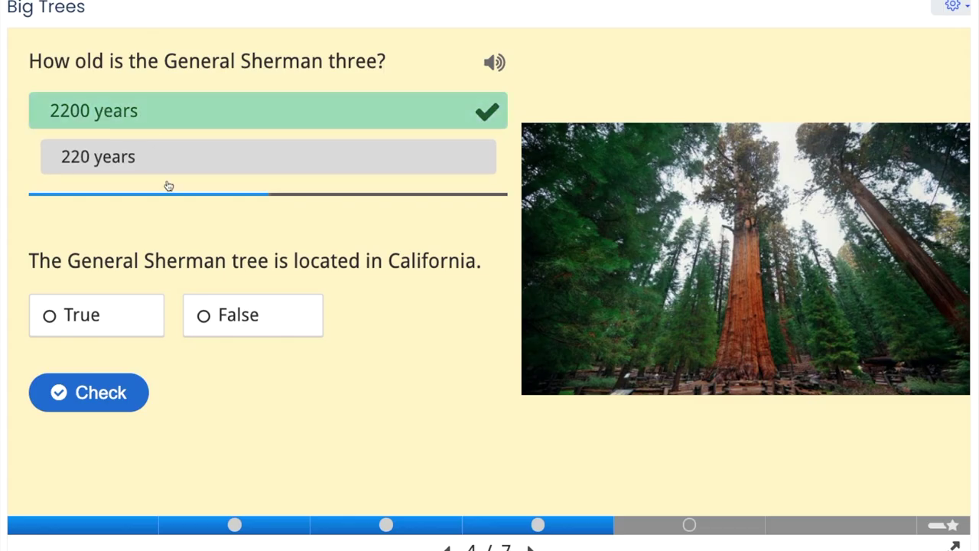
Answer True for California, match Leaves A–D to their spots, and reach the 10/10 summary
click(51, 315)
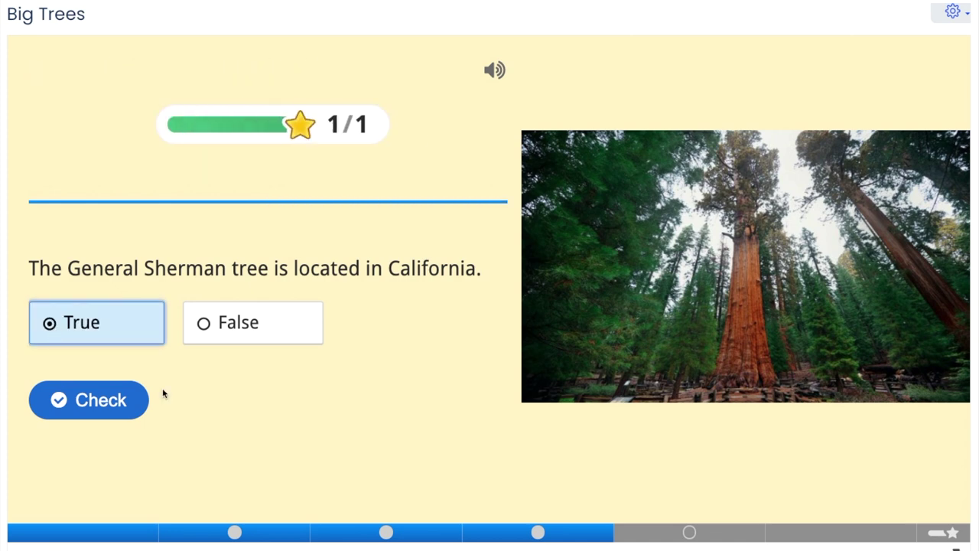
click(71, 408)
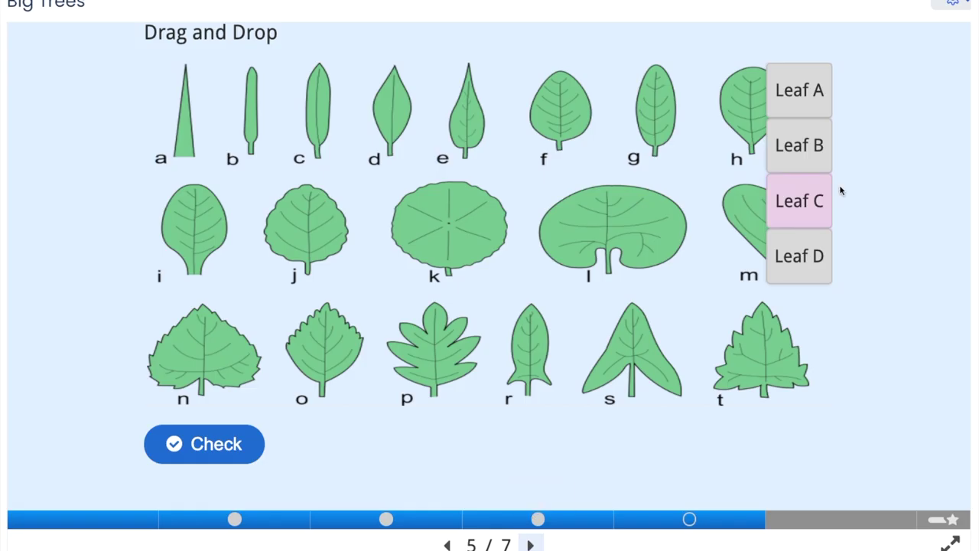
drag(799, 90, 182, 96)
drag(799, 145, 243, 138)
drag(800, 200, 315, 92)
drag(800, 255, 382, 136)
click(174, 449)
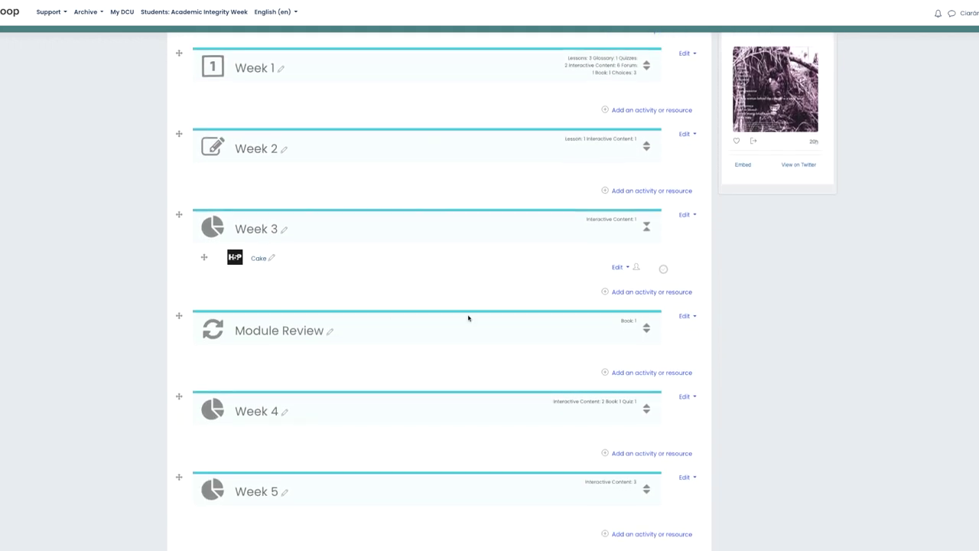
Add an Interactive Content activity to Week 3 and bring up the Course Presentation editor
click(616, 292)
scroll(444, 243, down, 3)
click(387, 308)
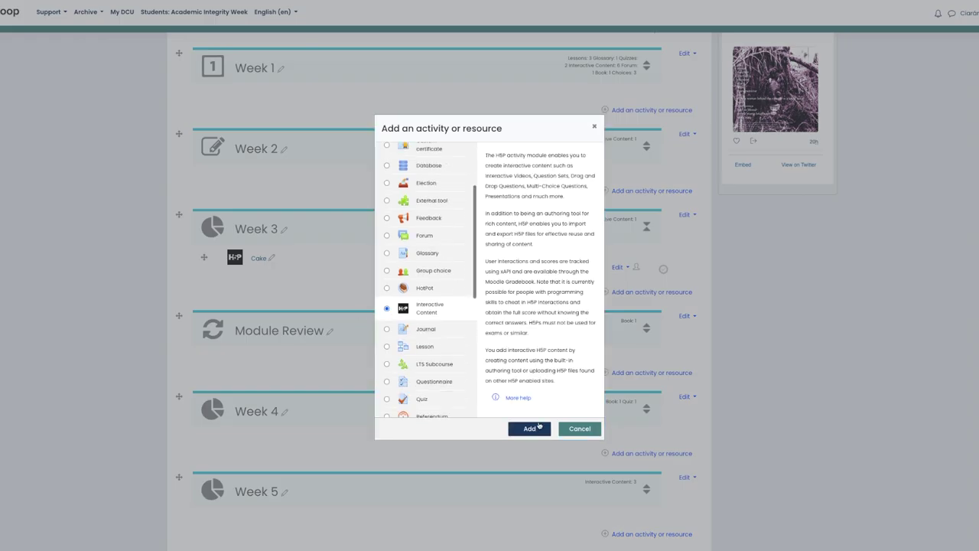
click(529, 429)
scroll(317, 366, down, 2)
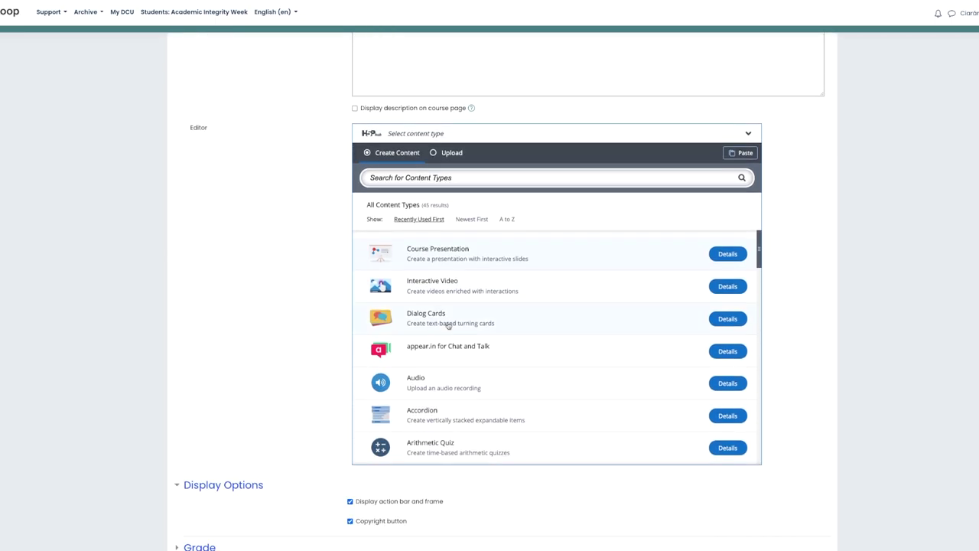
scroll(491, 307, up, 1)
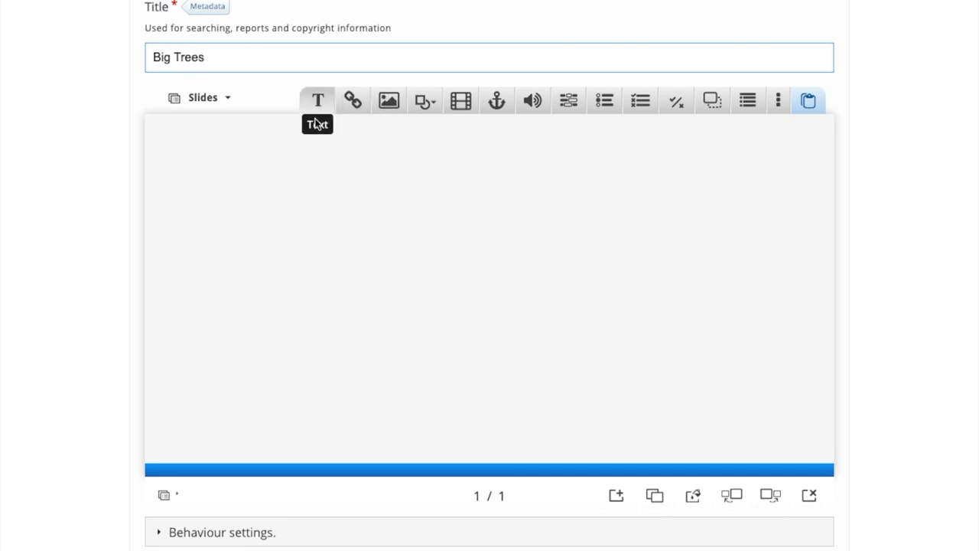
Add a video element using the pasted YouTube link, titled General Sherman
click(461, 101)
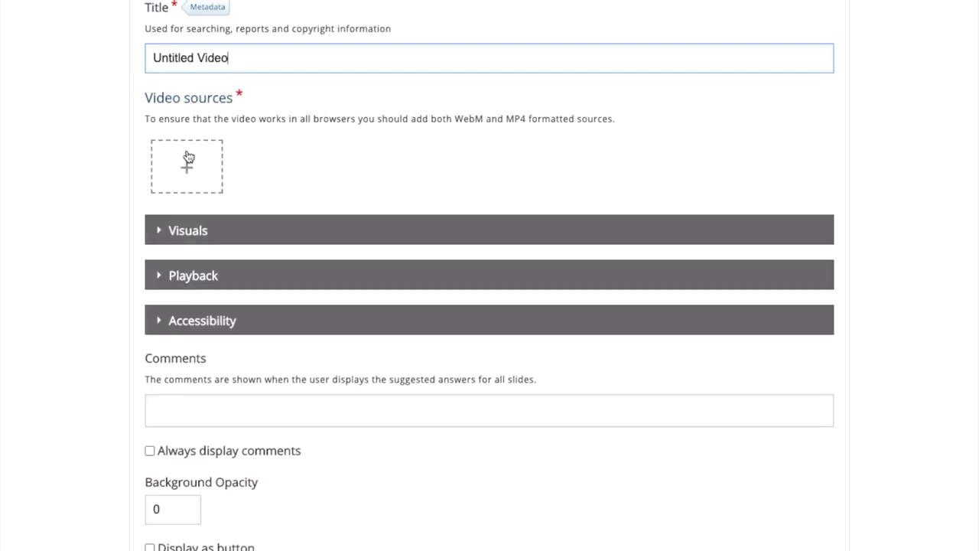
click(186, 165)
click(451, 226)
text(https://www.youtube.com/watch?v=zpLKLsETTrM)
triple_click(177, 67)
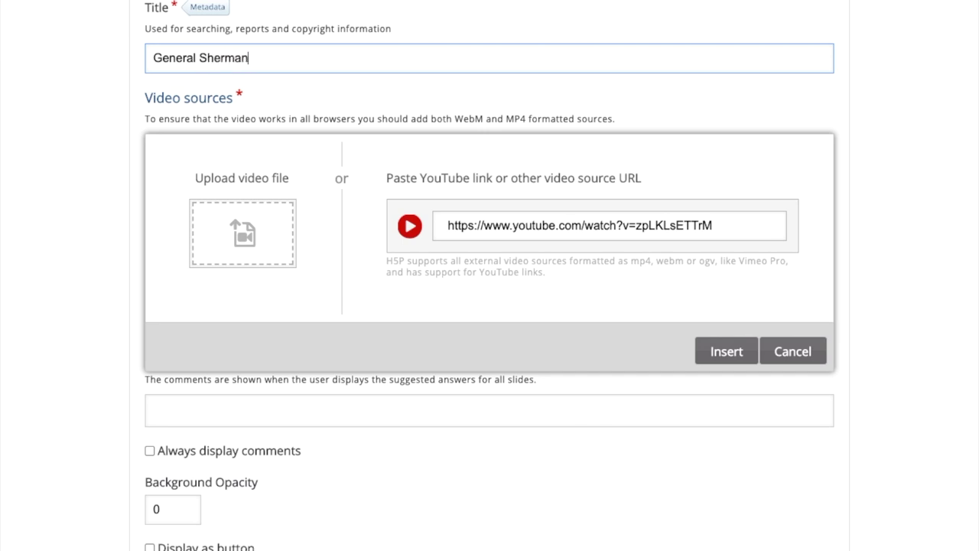
click(705, 362)
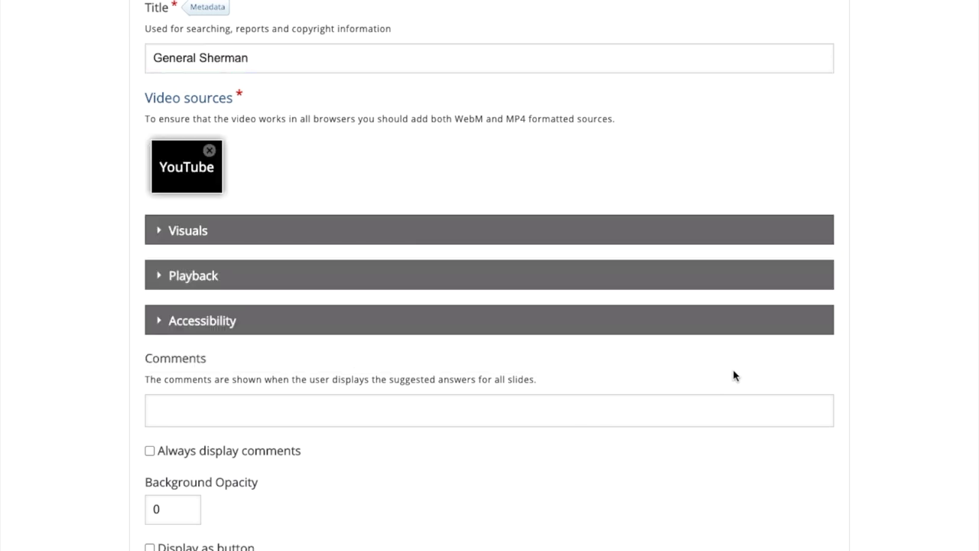
Finish the video and enlarge it across the slide's top-left area
scroll(90, 346, down, 2)
click(152, 481)
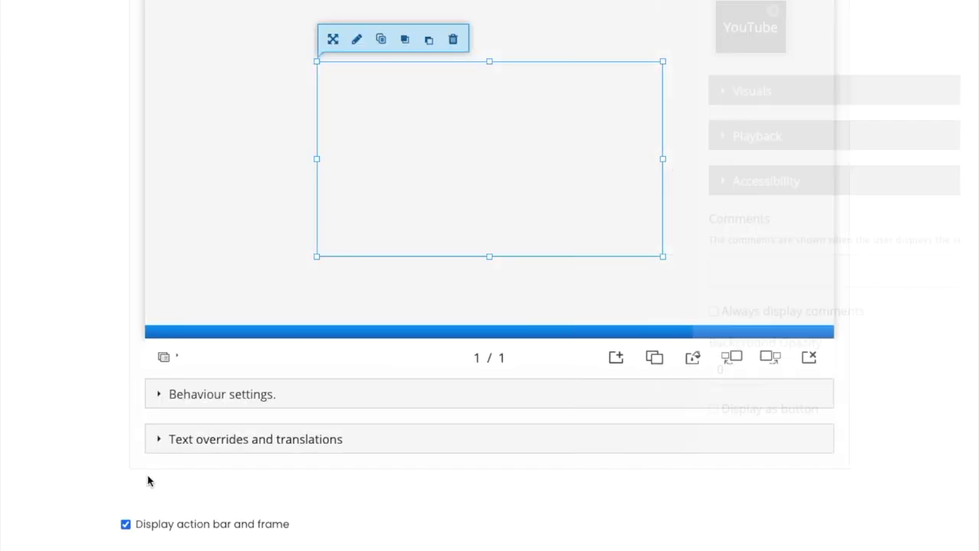
scroll(142, 293, up, 2)
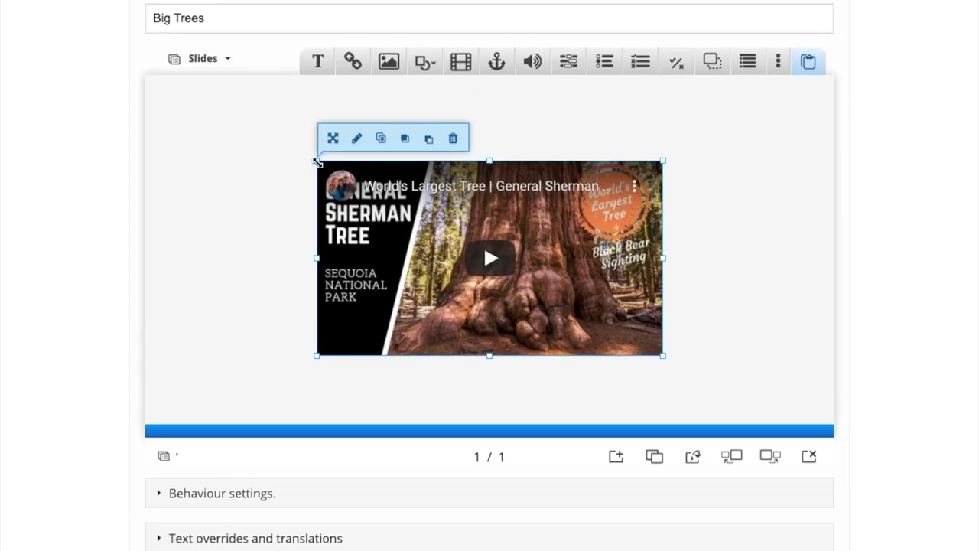
drag(317, 162, 145, 74)
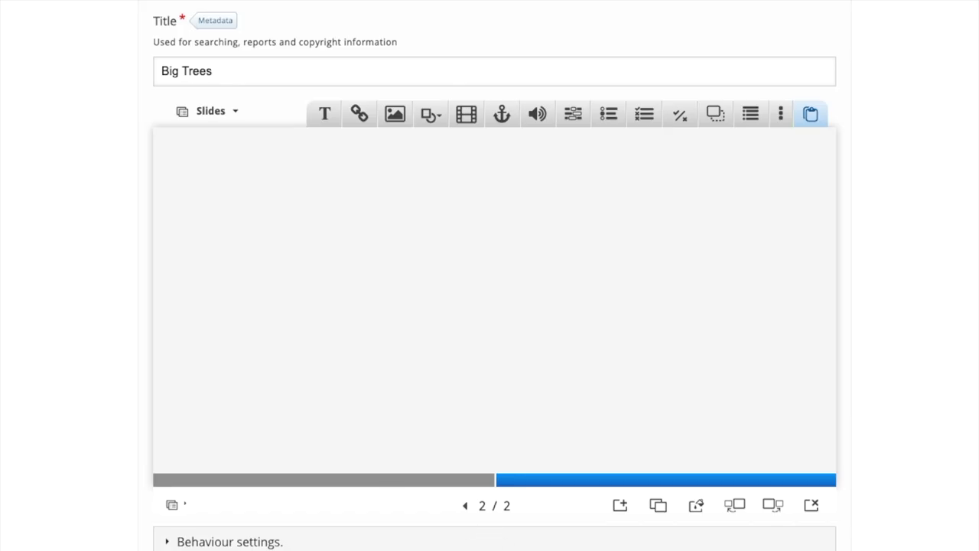
Give slide 2 only a light green colour-fill background
click(696, 509)
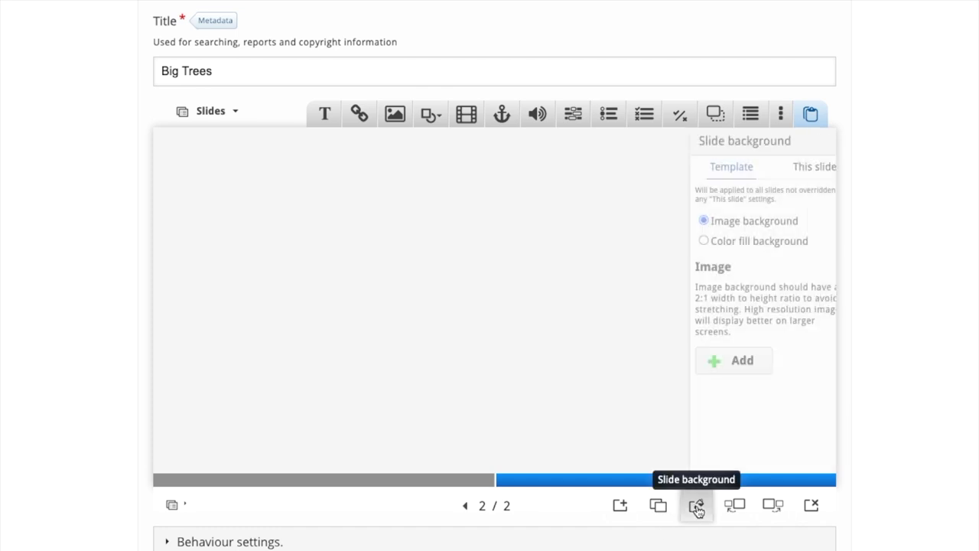
click(798, 170)
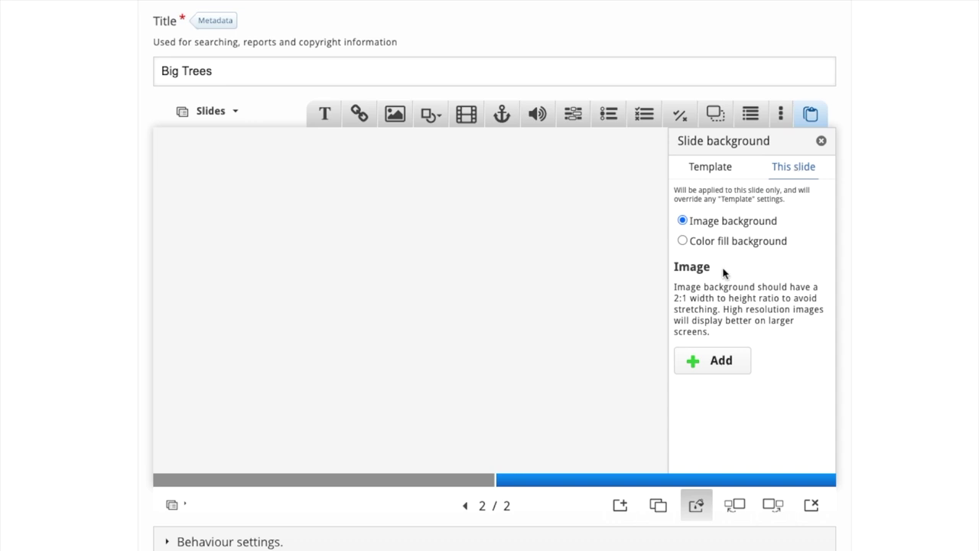
click(683, 241)
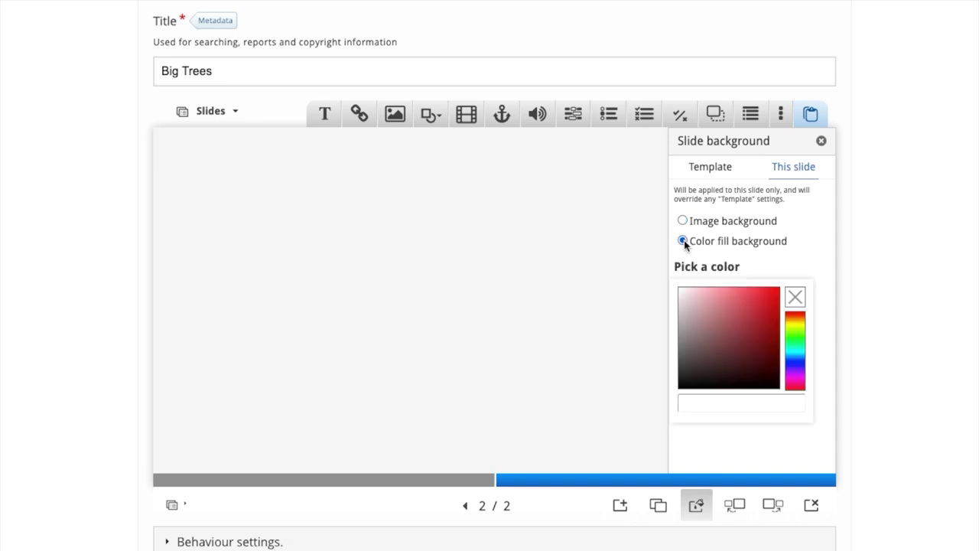
click(795, 334)
drag(795, 335, 796, 344)
scroll(765, 329, down, 1)
drag(711, 269, 702, 265)
scroll(820, 141, up, 1)
click(821, 141)
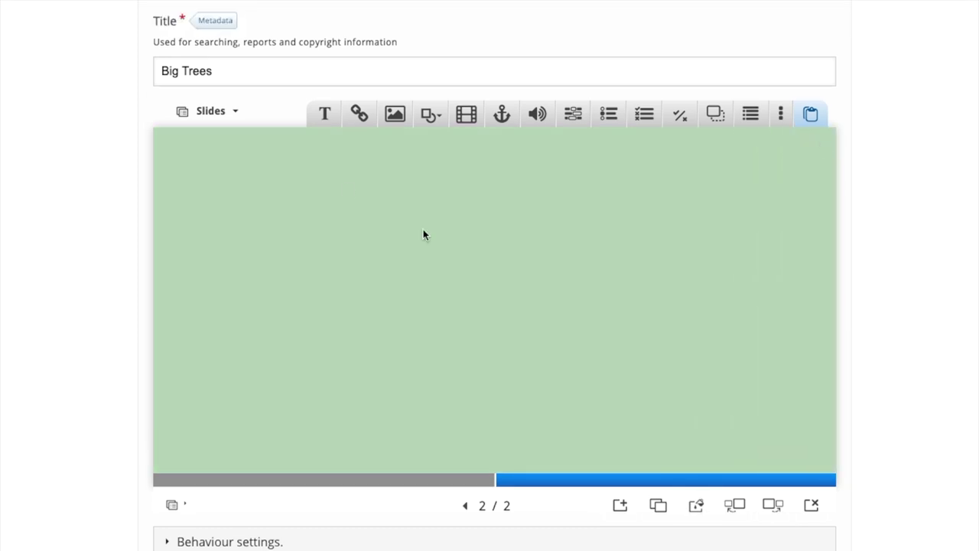
Paste the two General Sherman paragraphs into a text box, move it top-left and widen it
click(324, 114)
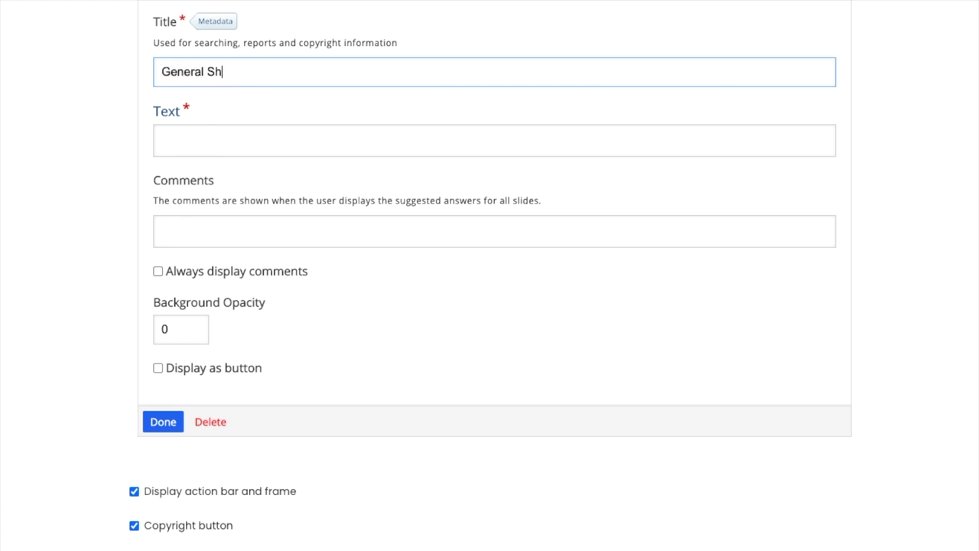
click(197, 146)
text(General Sherman is a giant sequoia (Sequoiadendron giganteum) tree located in the Giant Forest of Sequoia National Park in Tulare County, in the U.S. state of California. By volume, it is the largest known living single-stem tree on Earth.[1] While the General Sherman is the largest currently living tree, it is not the largest historically recorded tree. The Crannell Creek Giant, a coast redwood (Sequoia sempervirens) near Trinidad, California, is estimated to have been 15–25% larger than the General Sherman tree by volume. That tree was cut down in the mid-1940s. Another larger coast redwood, the Lindsey Creek tree with more than 90,000 cubic feet (2,500 cubic meters)[2] was reported felled by a storm in 1905 Humboldt Times Standard article.[3][4])
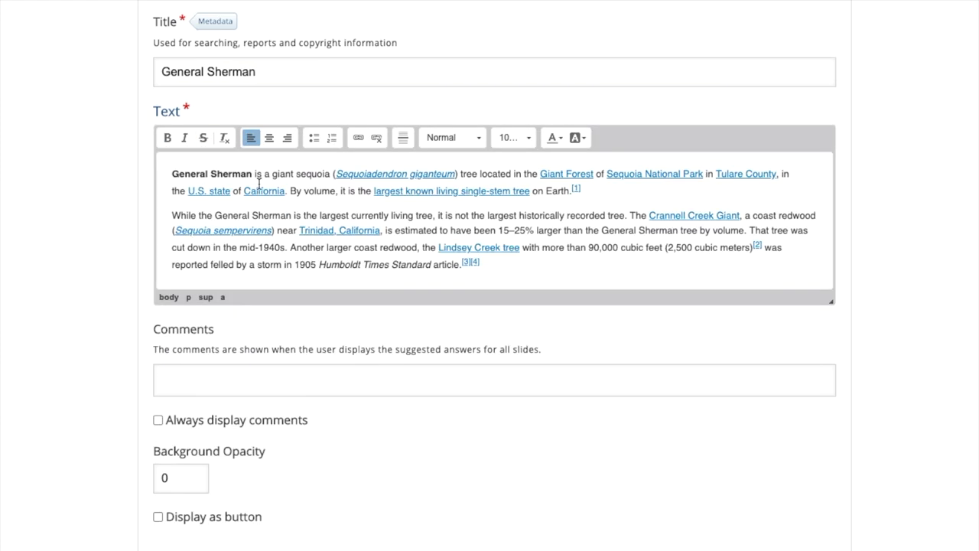
scroll(493, 259, down, 1)
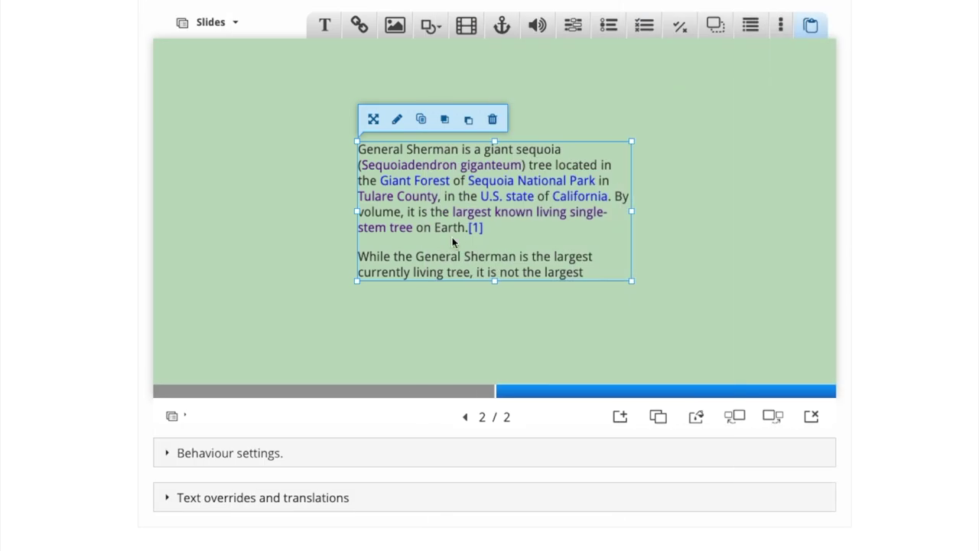
drag(449, 241, 246, 142)
drag(441, 187, 620, 248)
Insert big tree 3.jpg as an image with alt text Big Tree
click(370, 270)
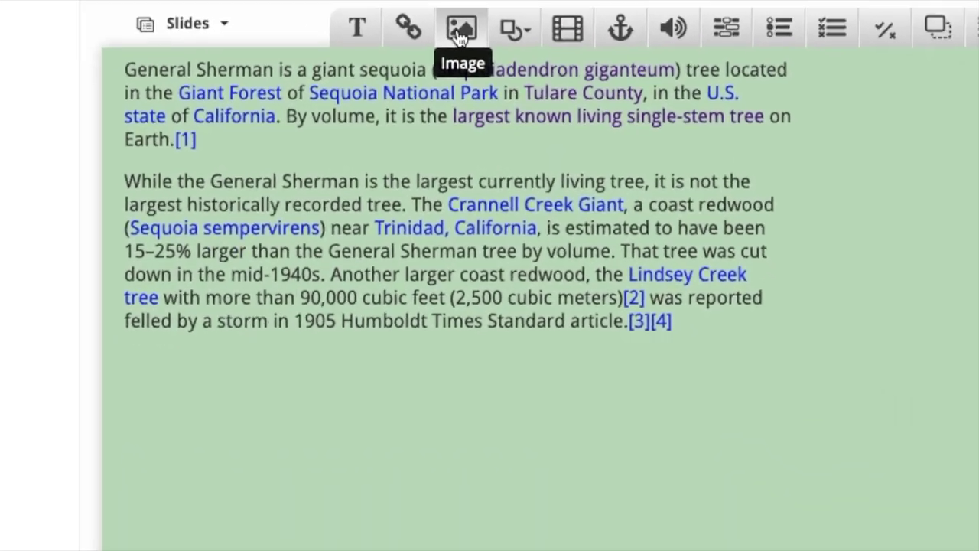
click(401, 55)
text(Big Tree)
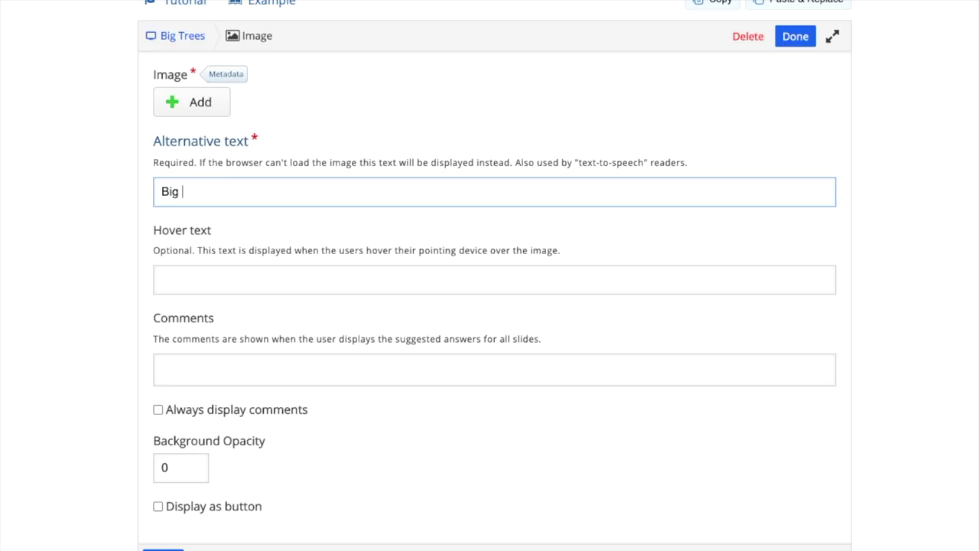
click(180, 114)
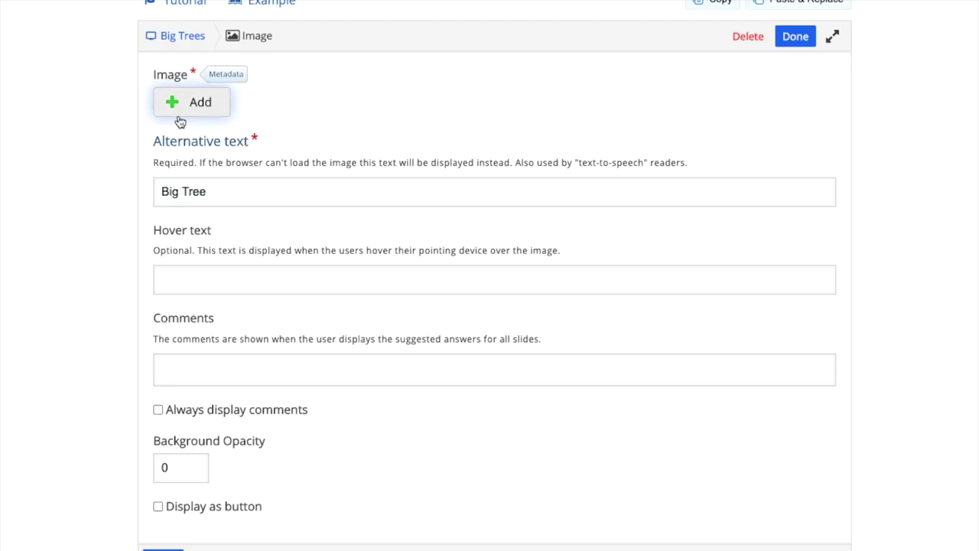
click(268, 48)
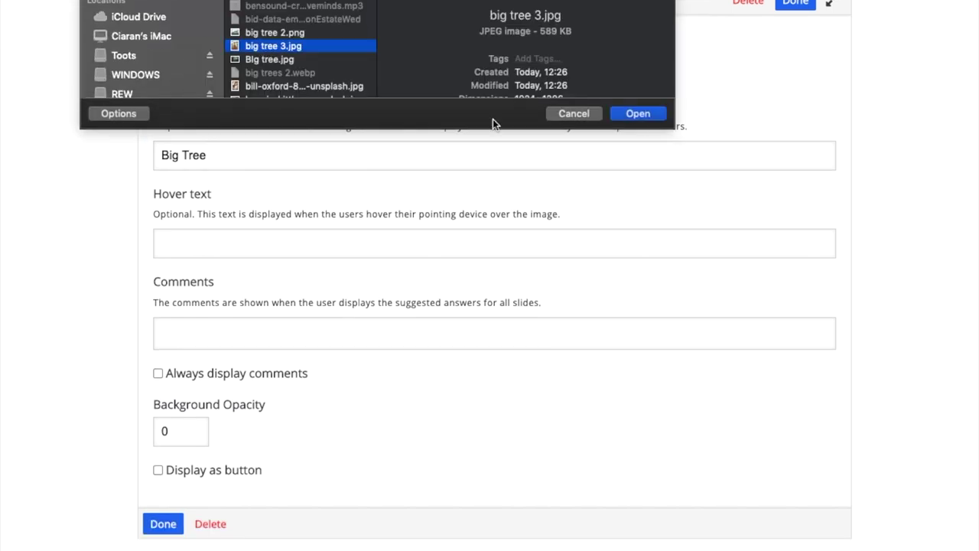
click(645, 115)
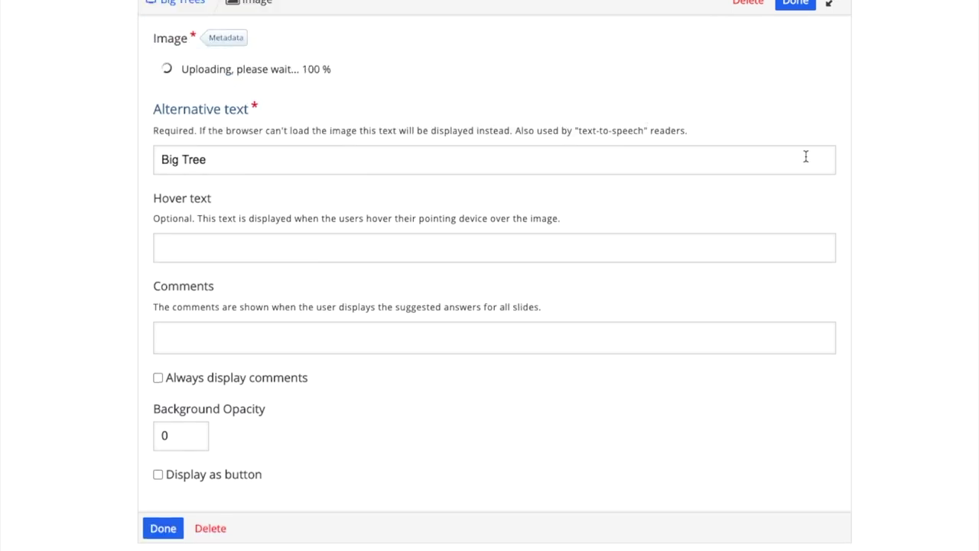
scroll(214, 303, down, 2)
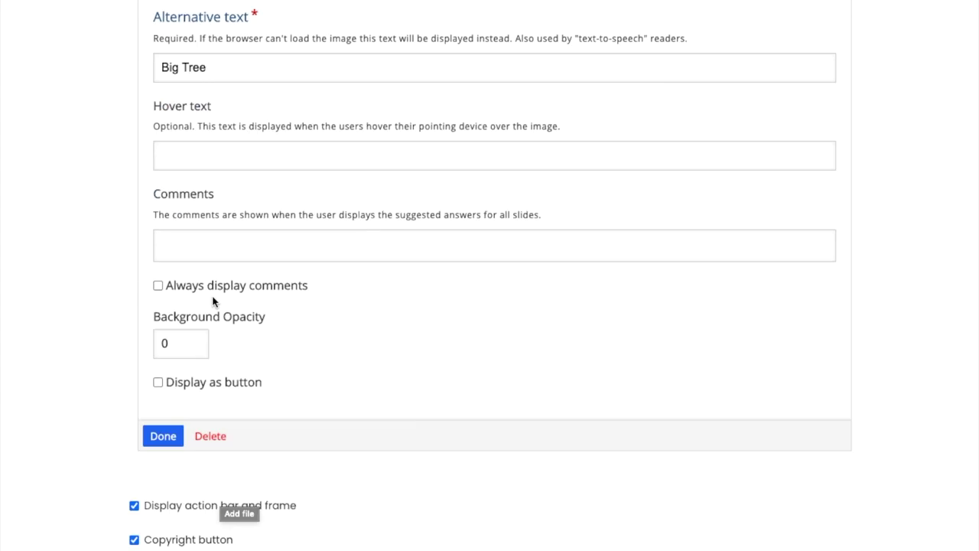
click(161, 440)
Move the tree photo beside the text and enlarge it
drag(732, 182, 721, 225)
drag(754, 299, 835, 415)
click(528, 409)
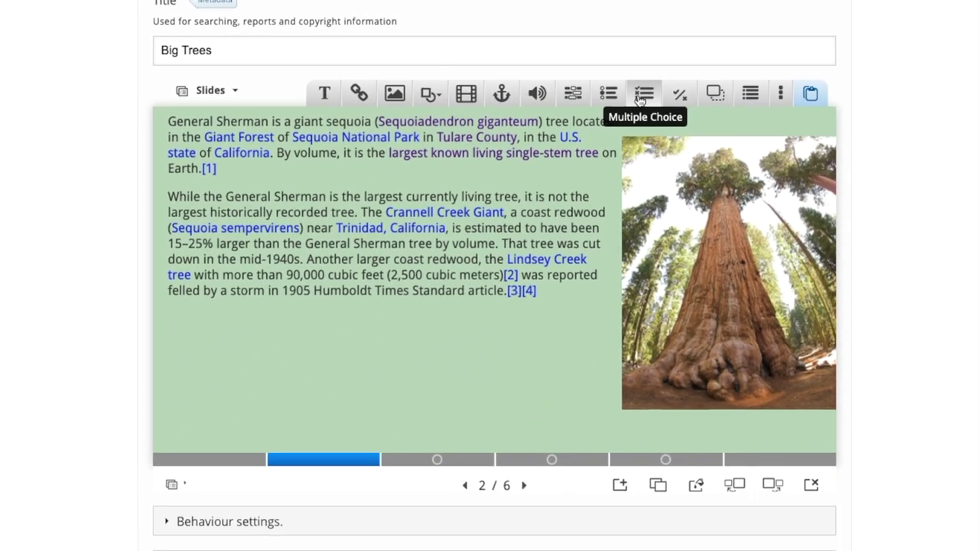
Write 'What trees were bigger?' with options Crannell Creek Giant, Lindsey Creek Tree and Posy Dosy Tree
click(643, 94)
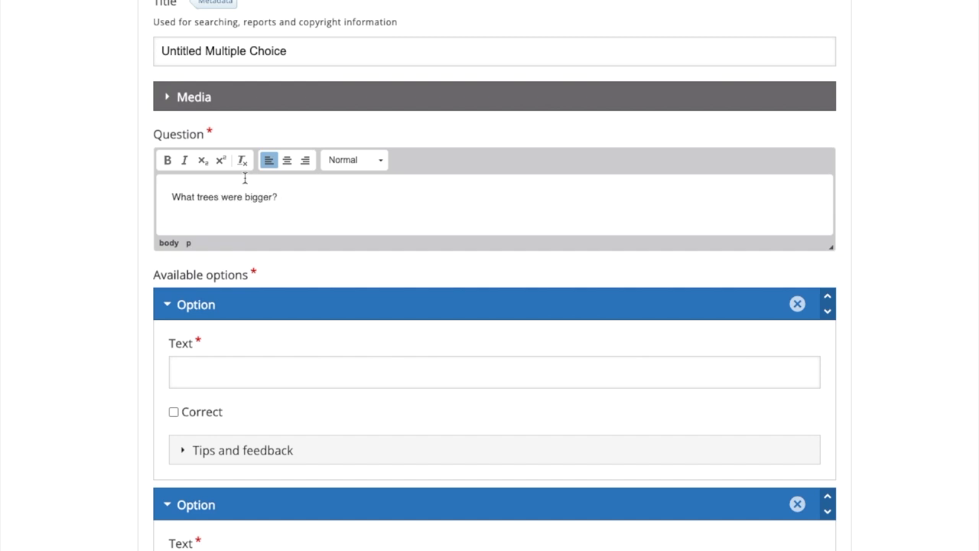
click(198, 375)
text(Crannell Creek Giant)
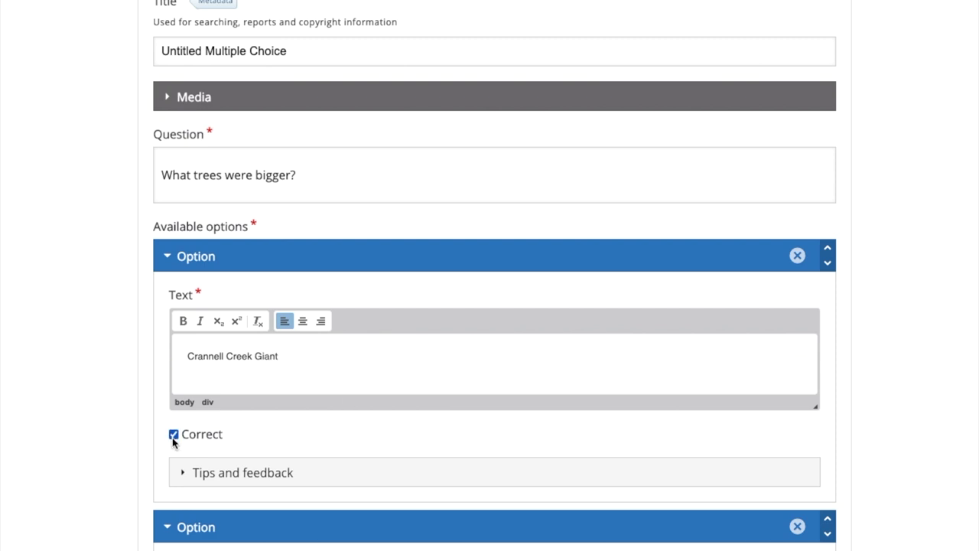
scroll(312, 339, down, 5)
click(195, 311)
text(Lindsey Creek Tree)
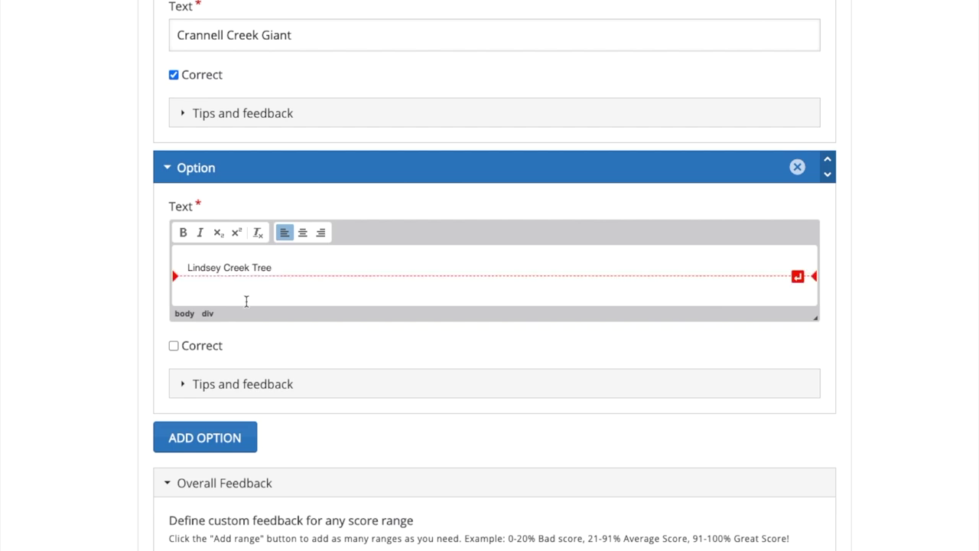
click(206, 448)
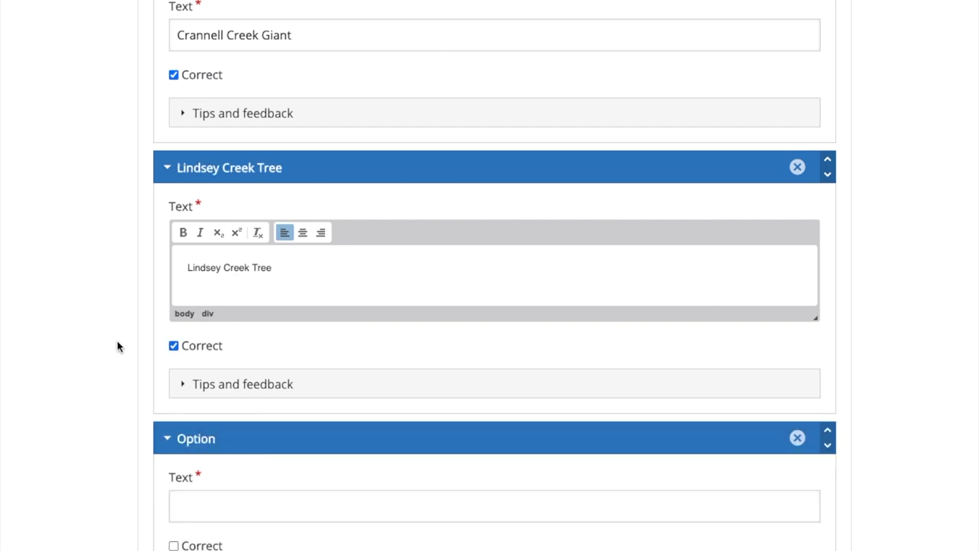
scroll(112, 344, down, 3)
click(231, 253)
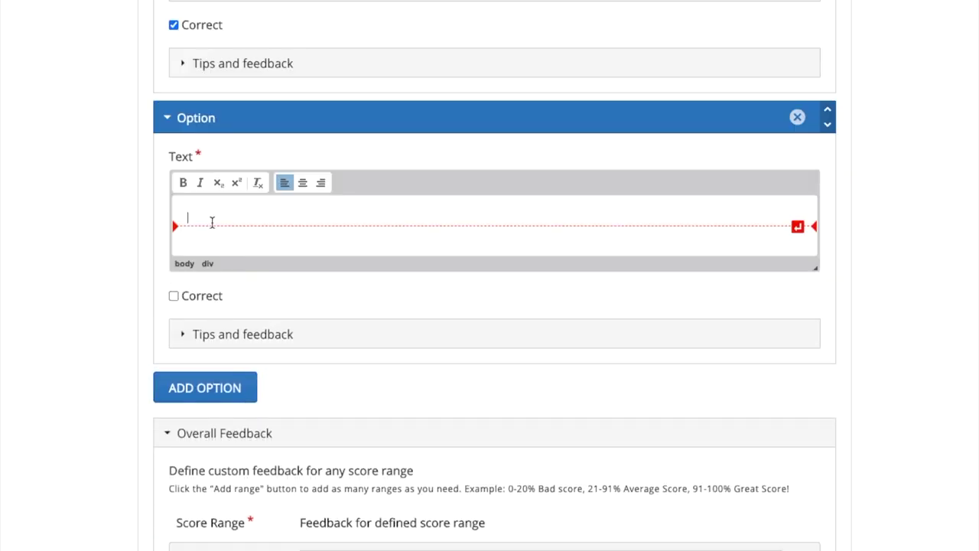
text(Posy Dosy Tree)
scroll(166, 372, down, 5)
Place the quiz at the slide's upper left and resize it so its answers and Check button show
click(162, 527)
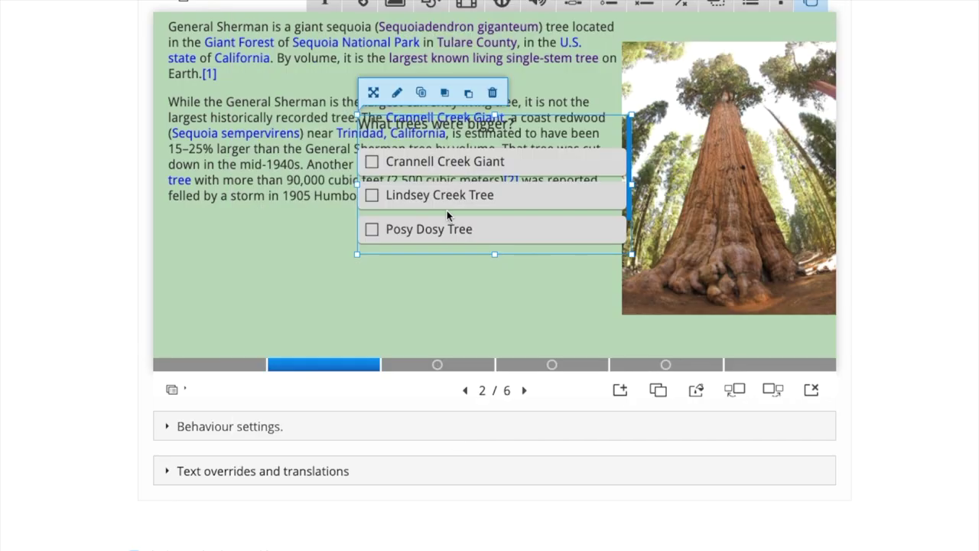
drag(267, 283, 222, 305)
drag(562, 344, 494, 350)
drag(444, 270, 429, 270)
click(582, 153)
Widen the text box, shrink and shift the tree photo, and lower the quiz
drag(620, 203, 796, 150)
drag(622, 41, 662, 158)
drag(811, 149, 810, 164)
drag(480, 245, 525, 244)
drag(714, 253, 700, 253)
click(22, 175)
scroll(375, 472, down, 5)
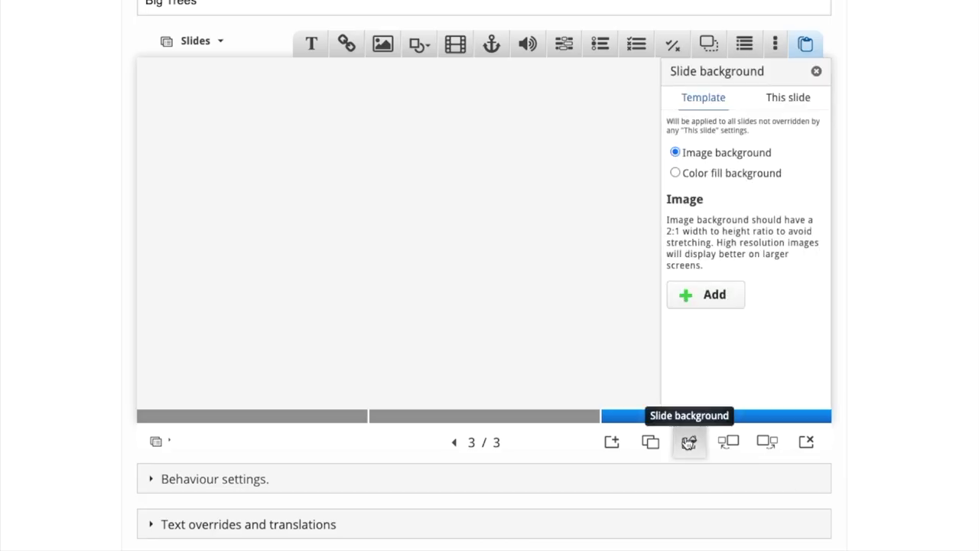
Give slide 3 only a light steel-blue (#acc2da) colour-fill background
click(803, 105)
click(791, 264)
click(700, 245)
click(791, 291)
click(691, 243)
click(691, 234)
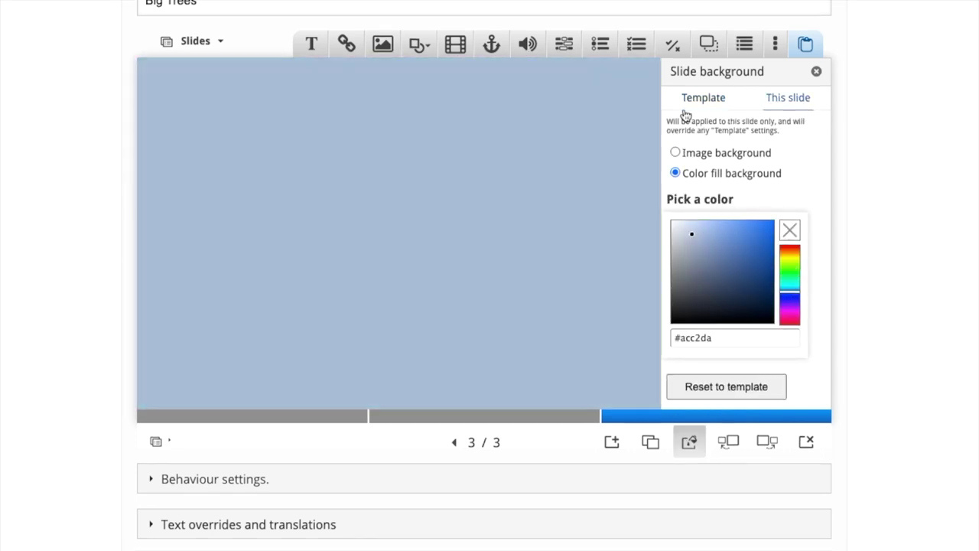
click(817, 71)
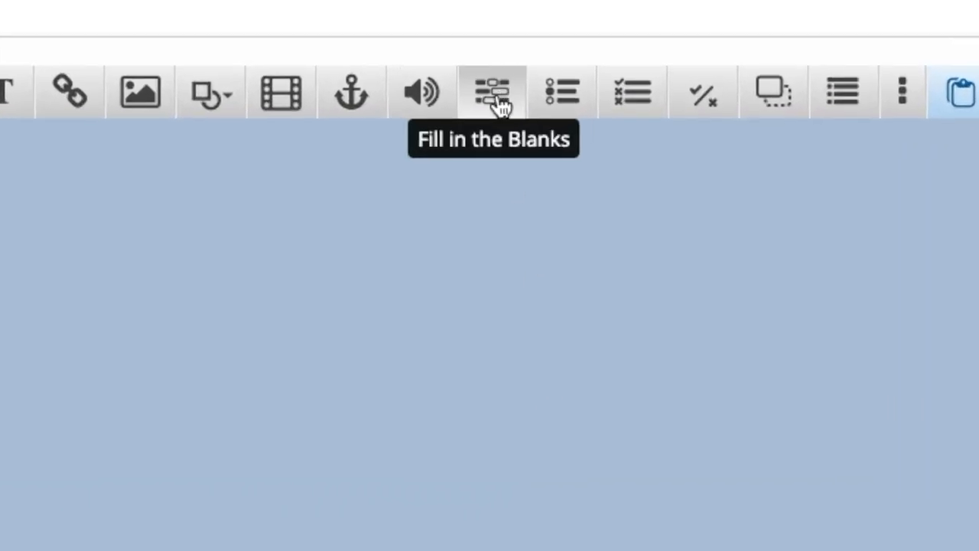
Add a fill-in-the-blanks sentence about General Sherman with blanks *84* and *11*
click(512, 51)
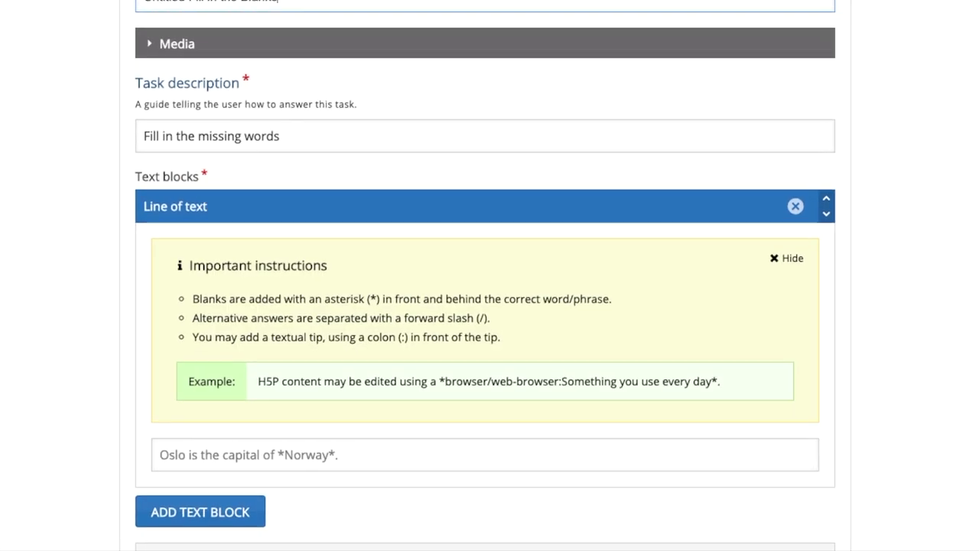
click(301, 452)
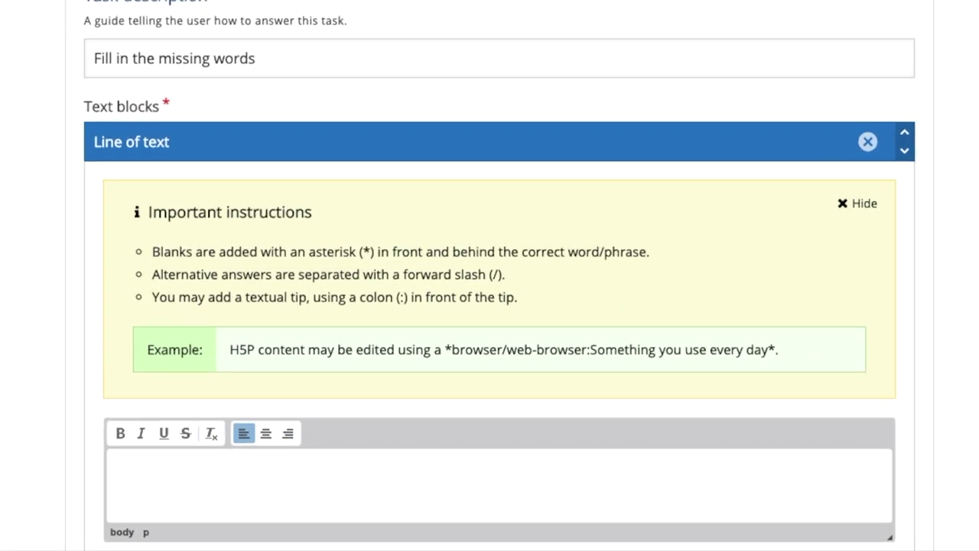
text(The General Sherman tree is *84* metters tall and *11* meters wide.)
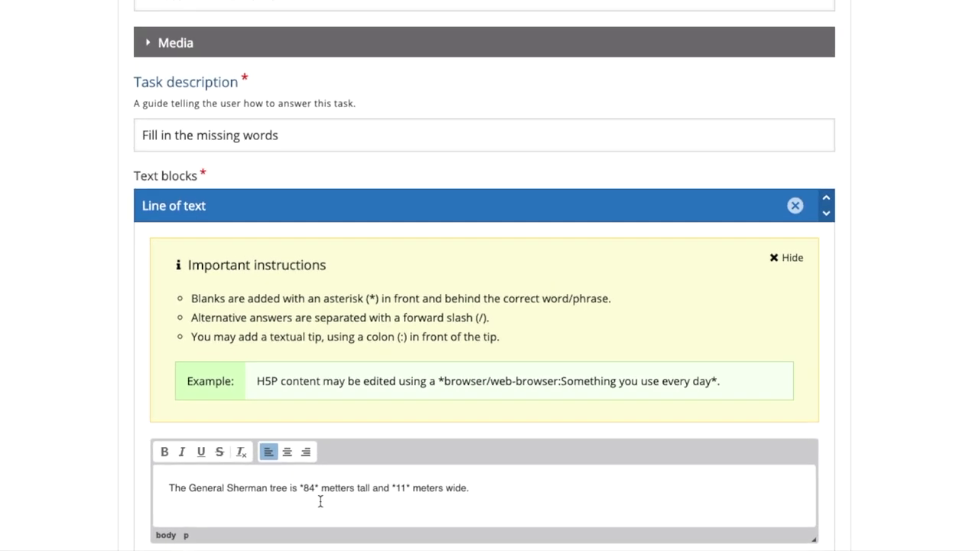
scroll(379, 416, down, 6)
scroll(380, 416, down, 3)
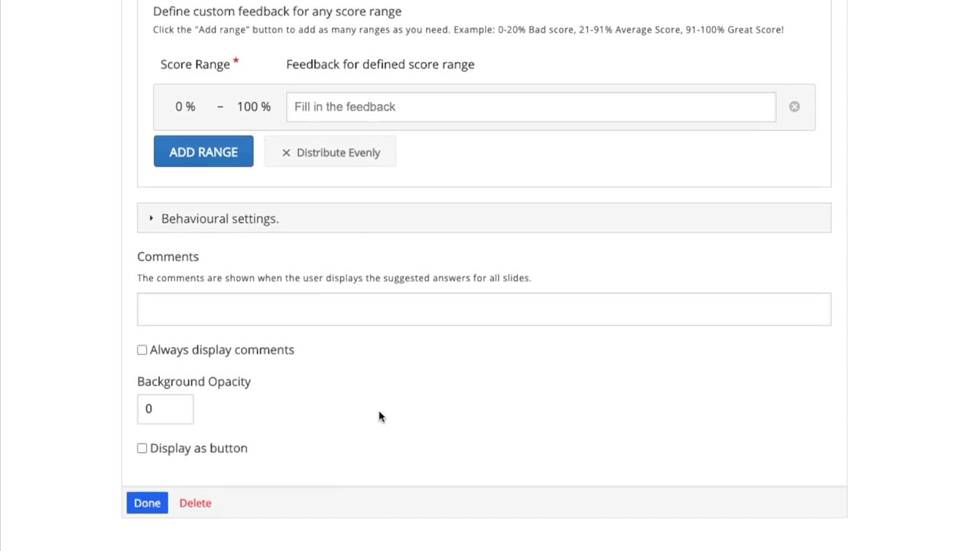
Widen the fill-in-the-blanks task and upload big tree 2.png as a new image
click(133, 502)
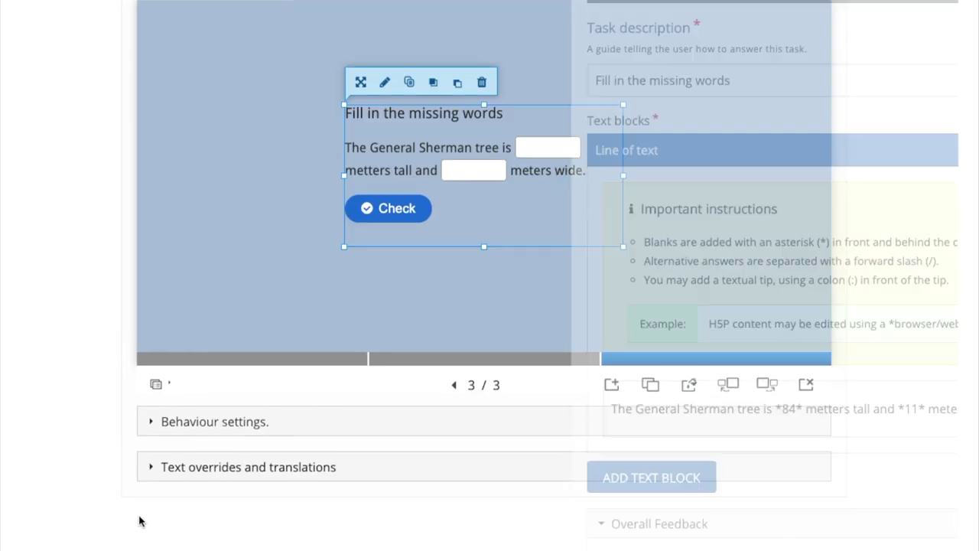
drag(448, 201, 703, 212)
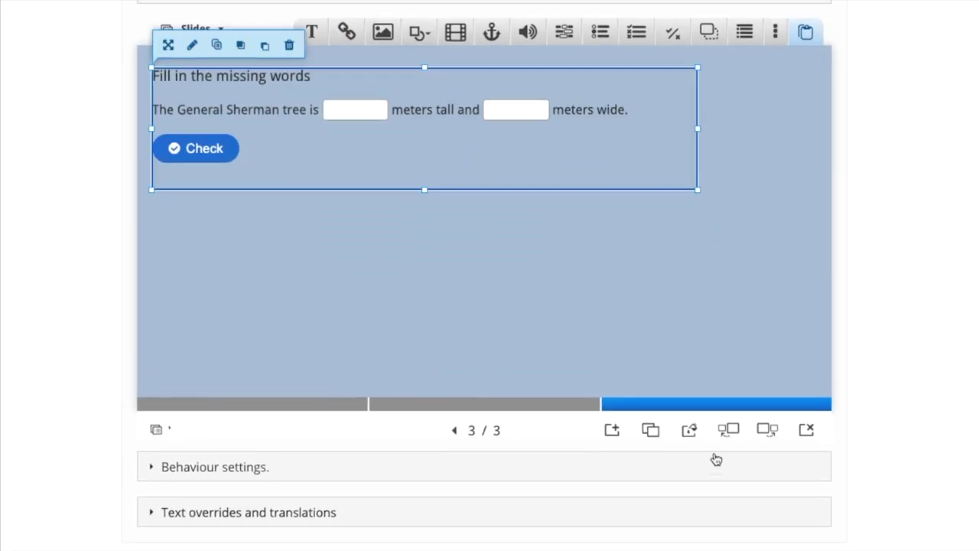
click(388, 37)
scroll(444, 120, up, 3)
click(177, 105)
click(252, 29)
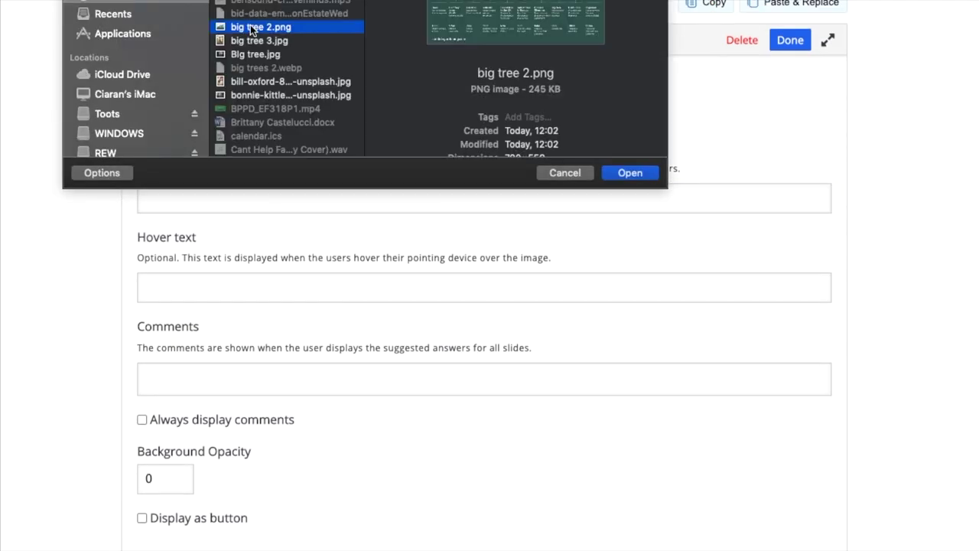
click(629, 173)
Crop the tallest-trees chart to its upper half and save the edited image
click(181, 205)
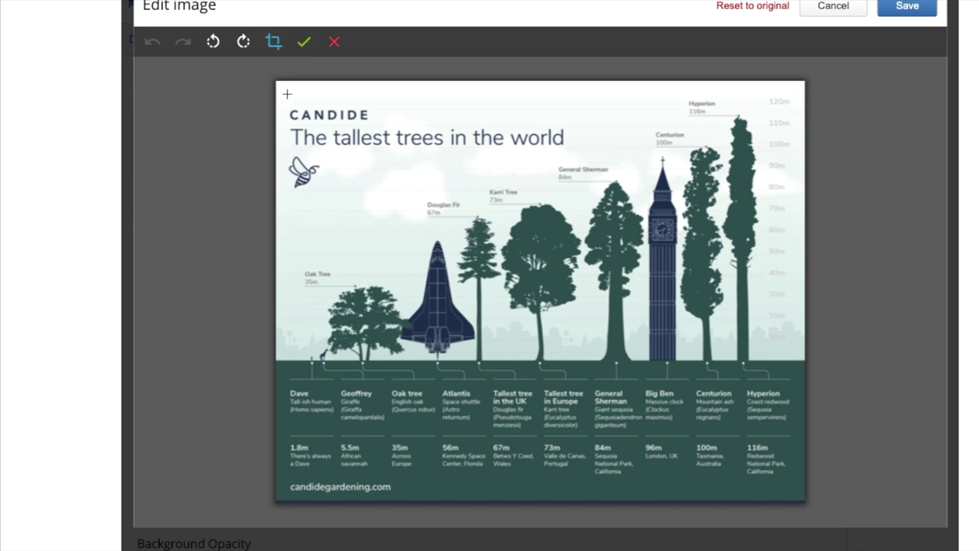
drag(280, 83, 807, 359)
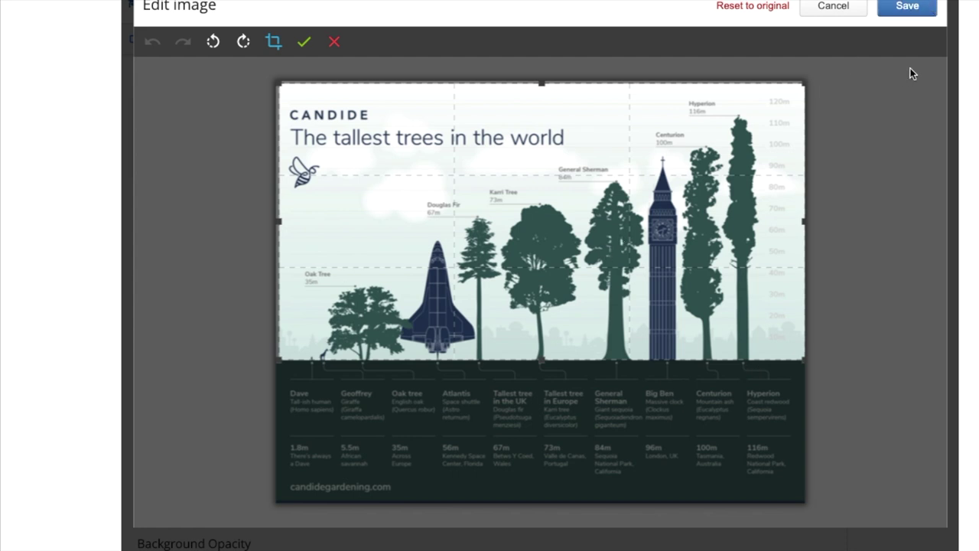
click(303, 42)
click(904, 9)
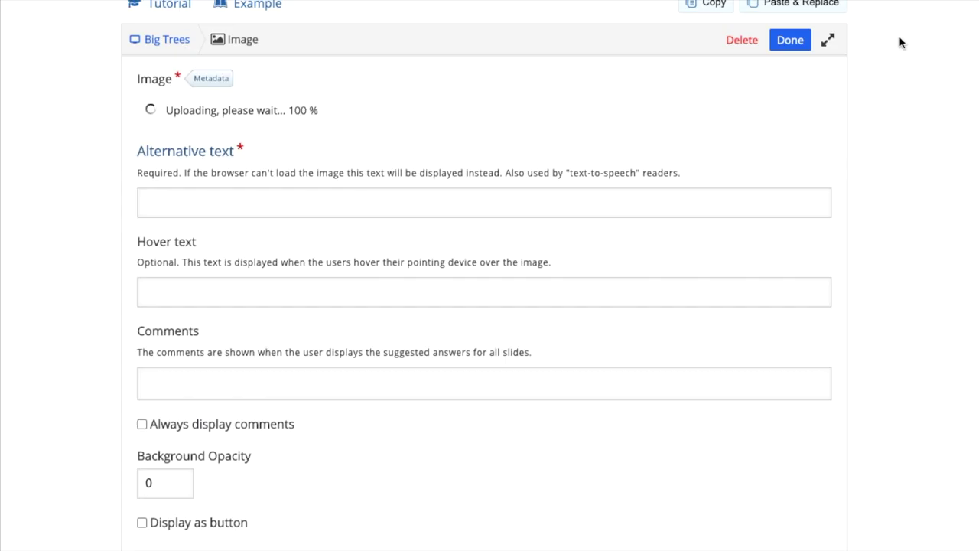
Enlarge and reposition the chart, then give slide 4 its own #fff3cb colour-fill background
click(791, 40)
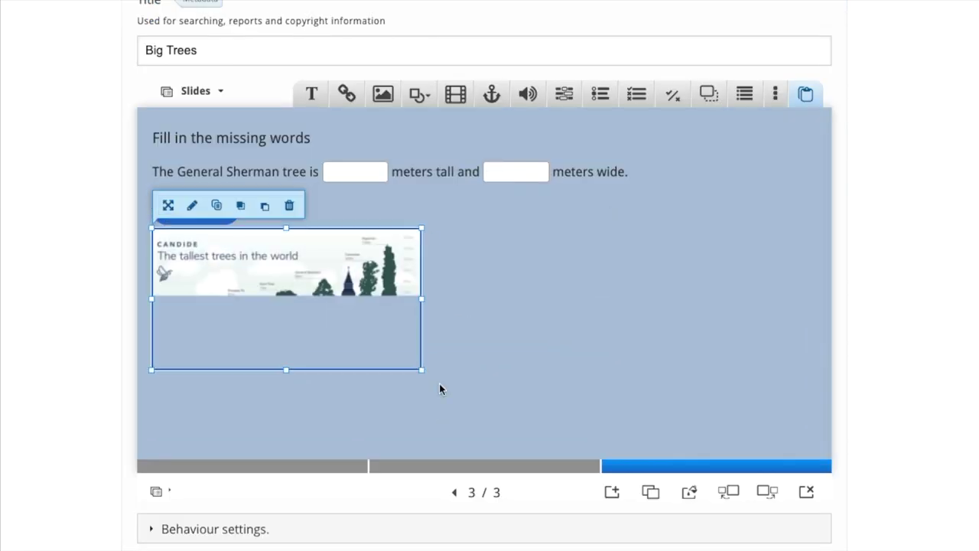
drag(426, 374, 341, 205)
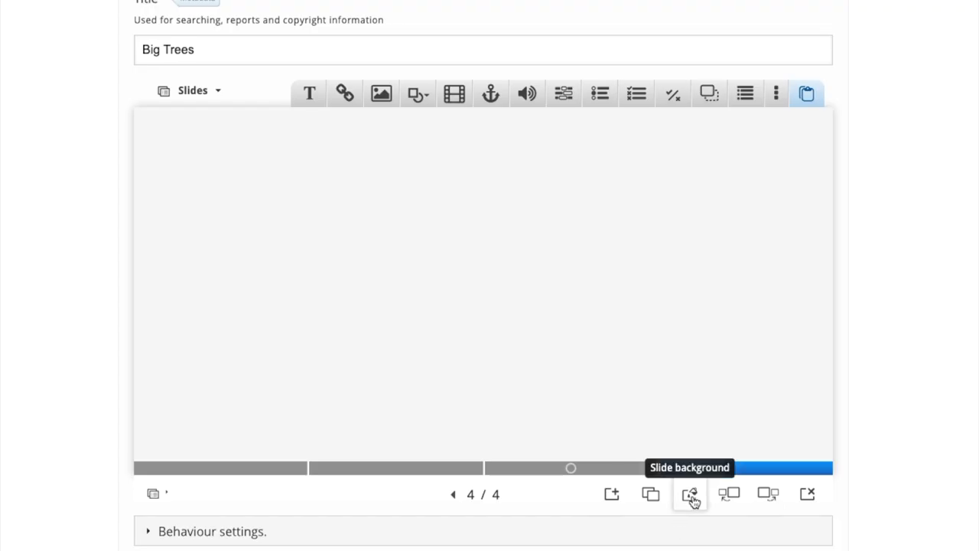
click(690, 496)
click(783, 155)
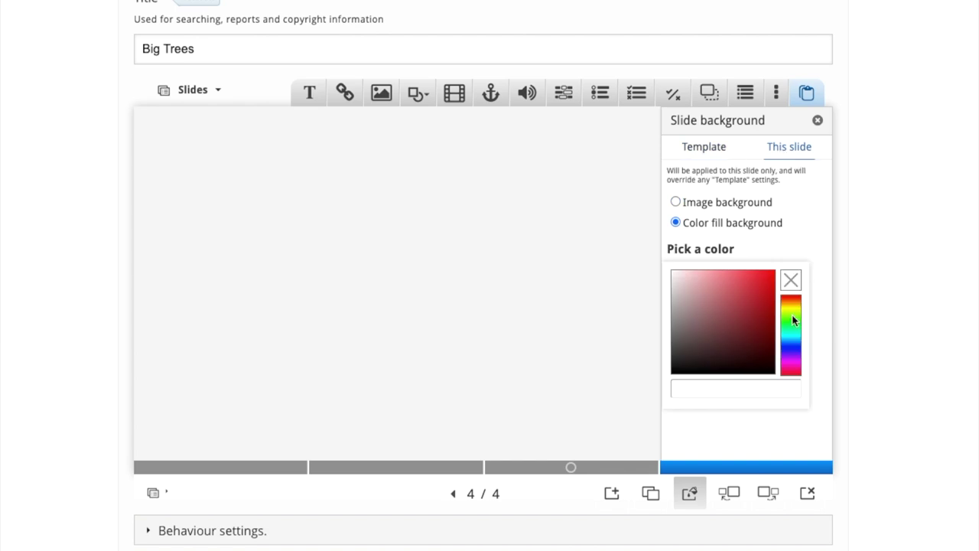
click(791, 328)
click(697, 284)
click(693, 271)
drag(795, 312, 795, 310)
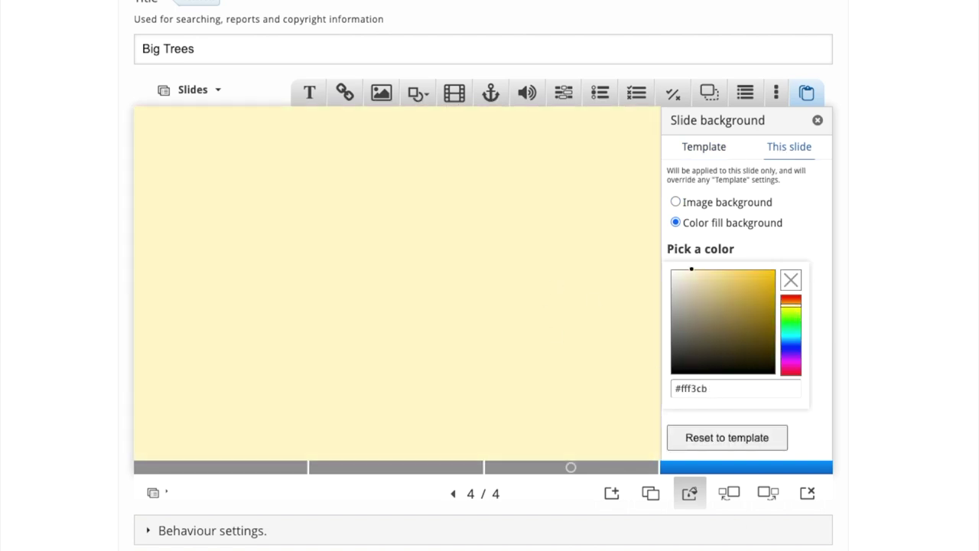
click(817, 120)
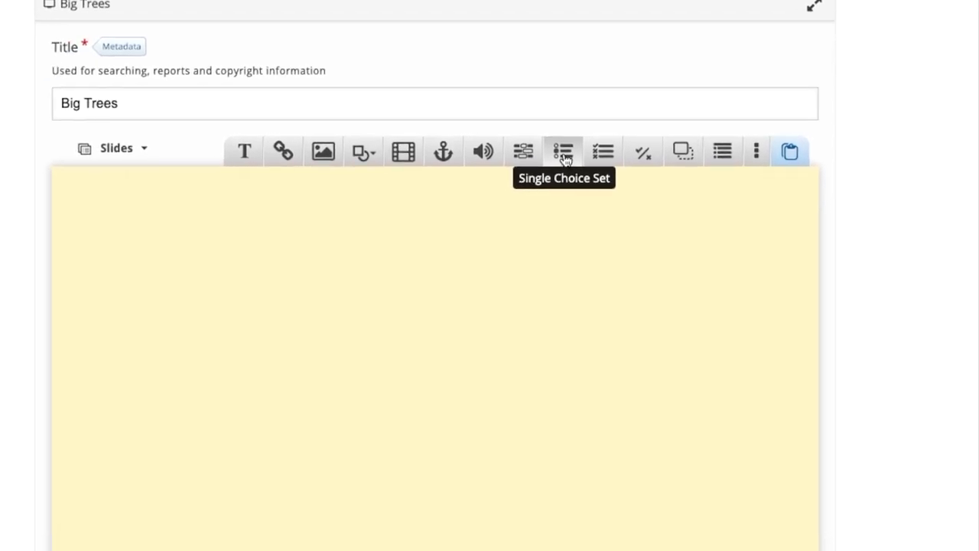
Add a Single Choice Set asking General Sherman's age: 2200 years correct, 220 years wrong
click(564, 153)
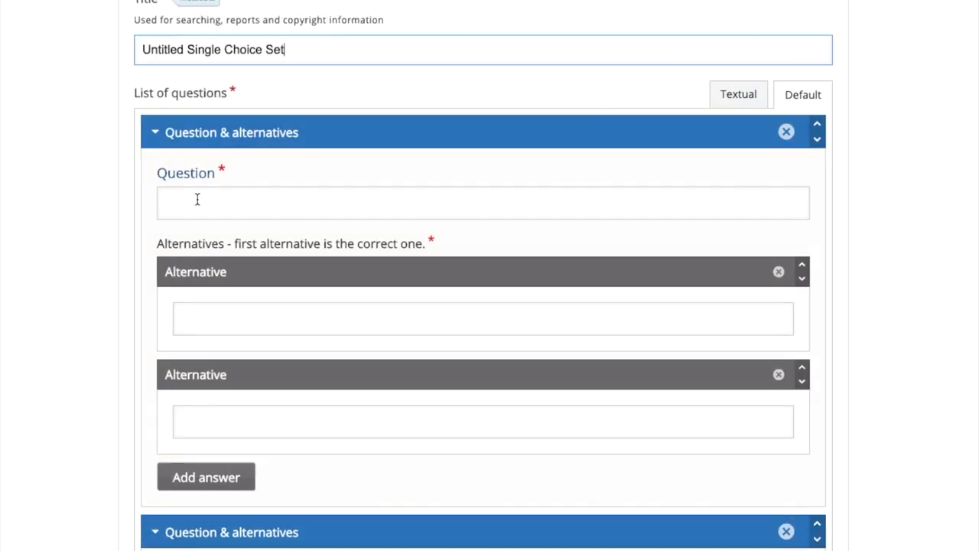
click(198, 198)
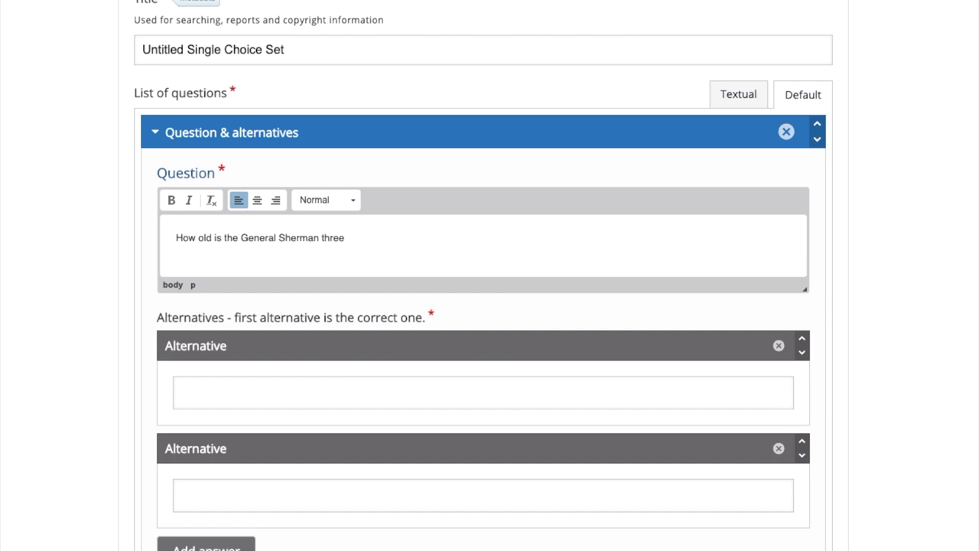
click(241, 391)
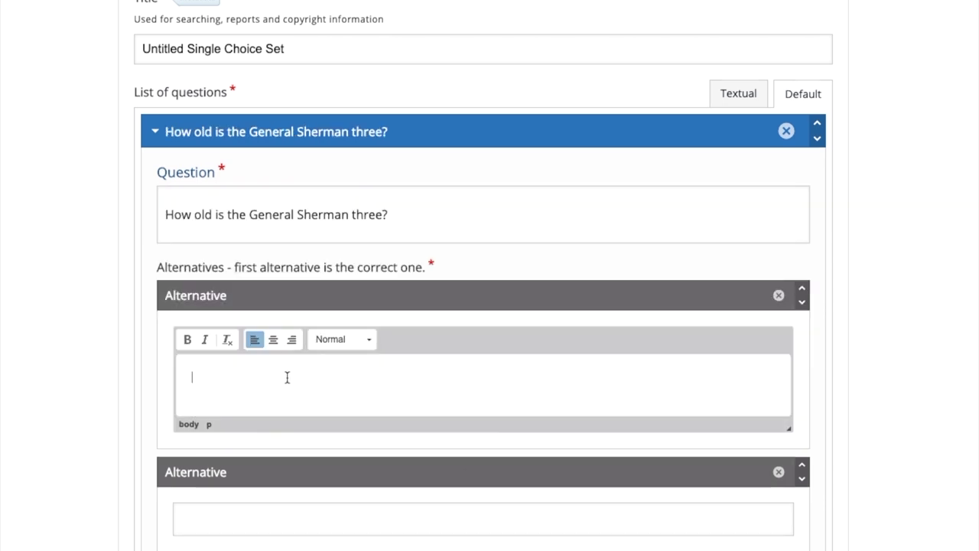
click(229, 525)
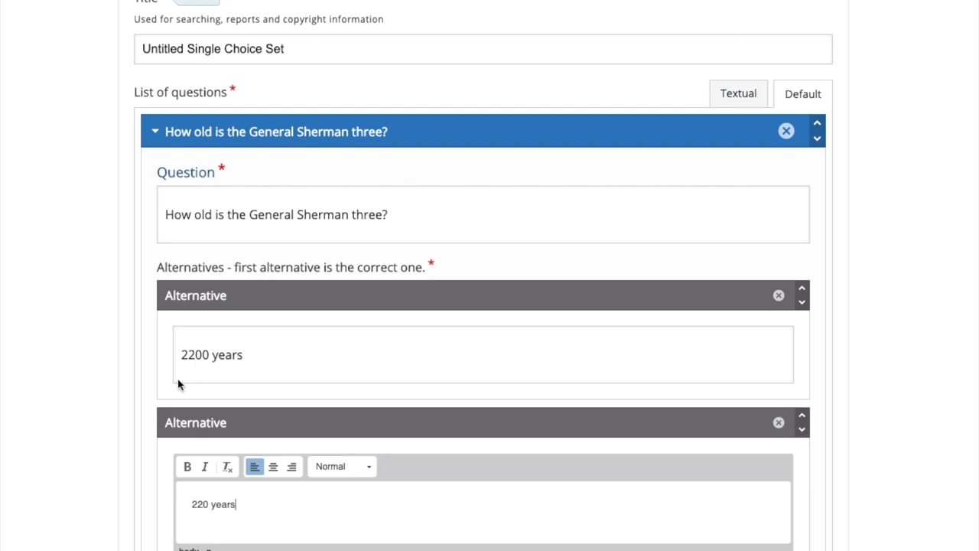
scroll(69, 198, down, 2)
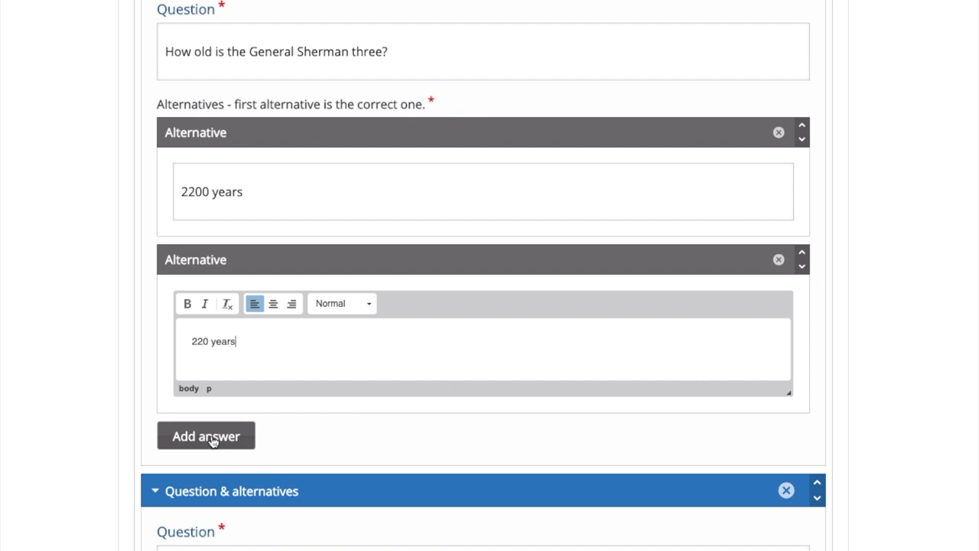
scroll(119, 363, down, 13)
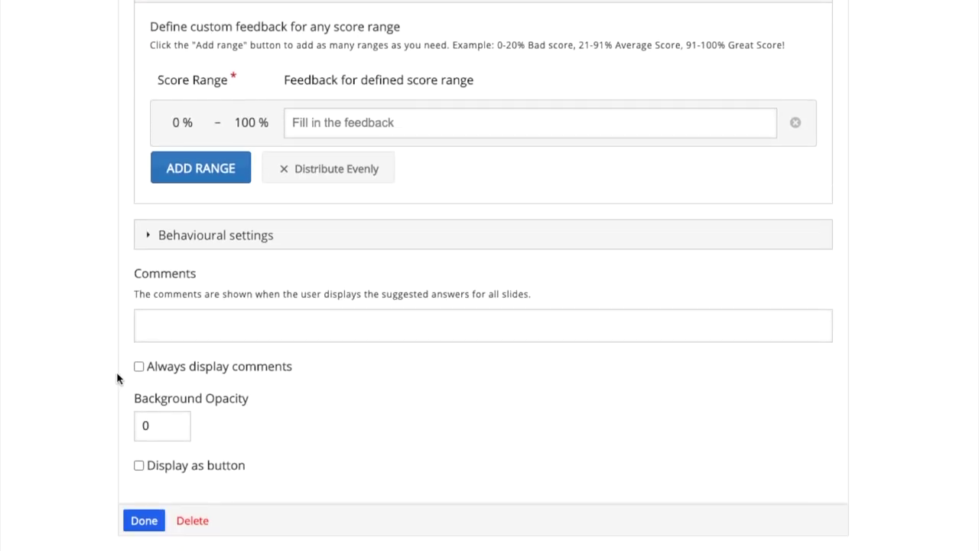
scroll(115, 377, down, 2)
Add a true/false question 'The General Sherman tree is located in california' with True correct
click(143, 391)
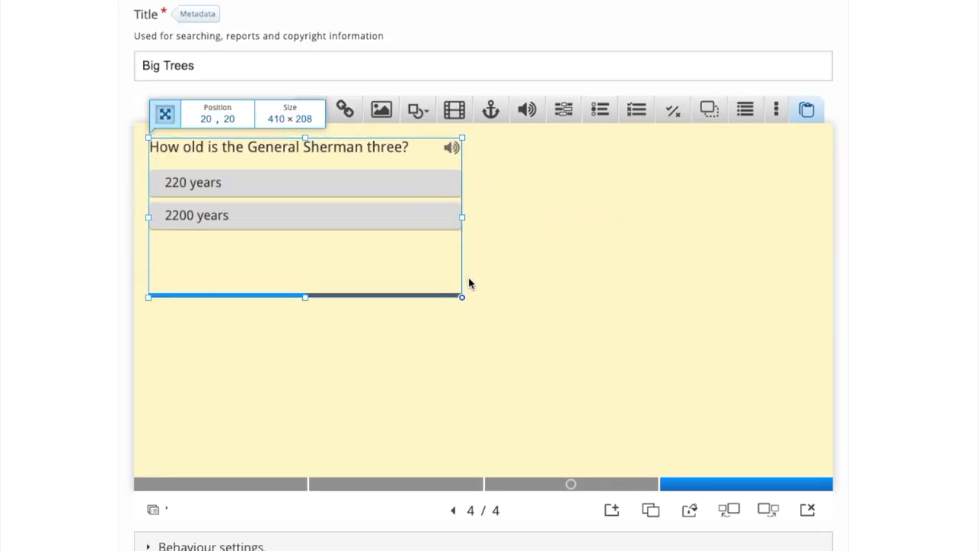
click(593, 303)
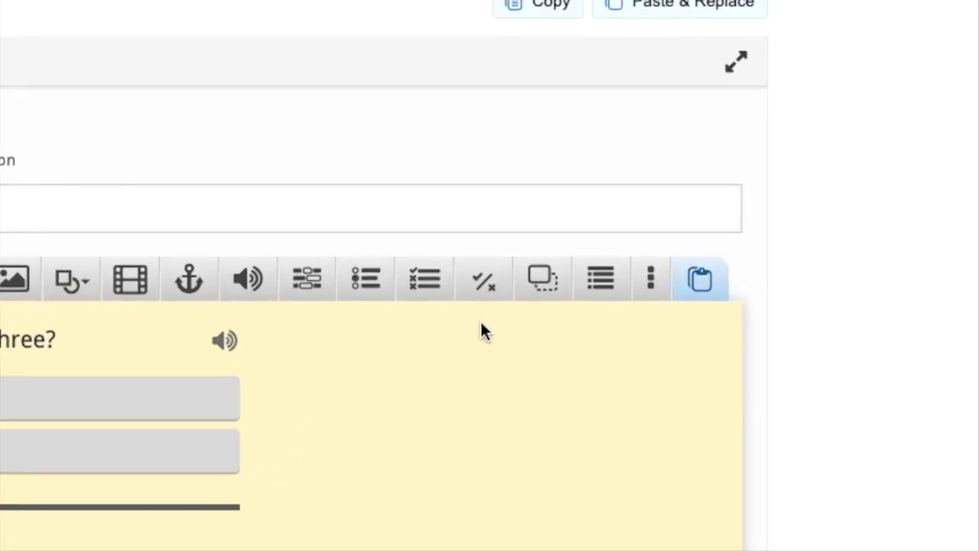
click(486, 277)
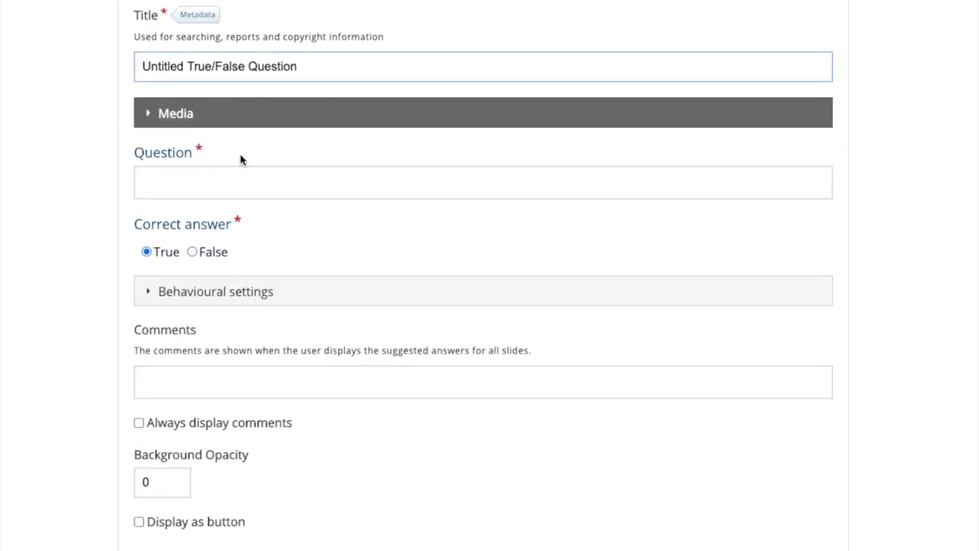
click(240, 182)
text(The General Sherman)
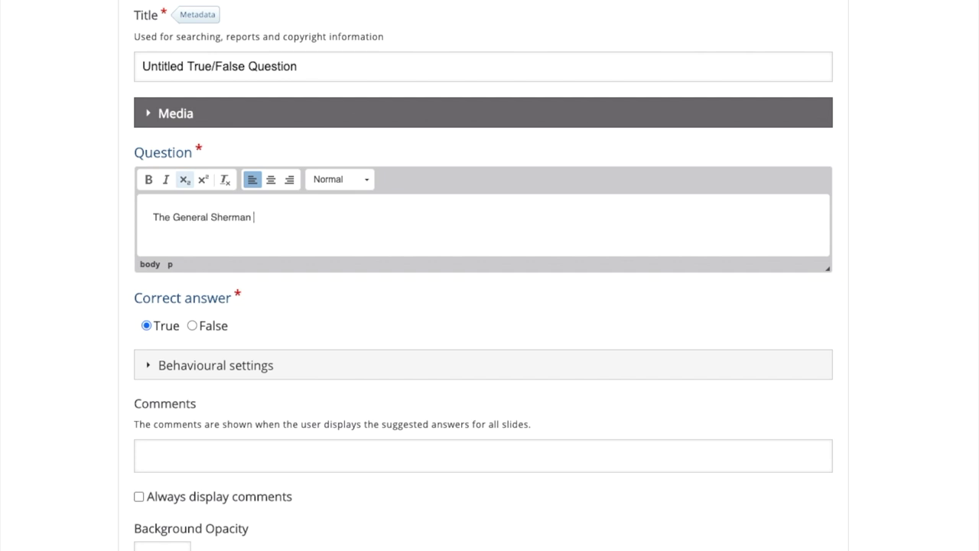
text( tree is located in california.)
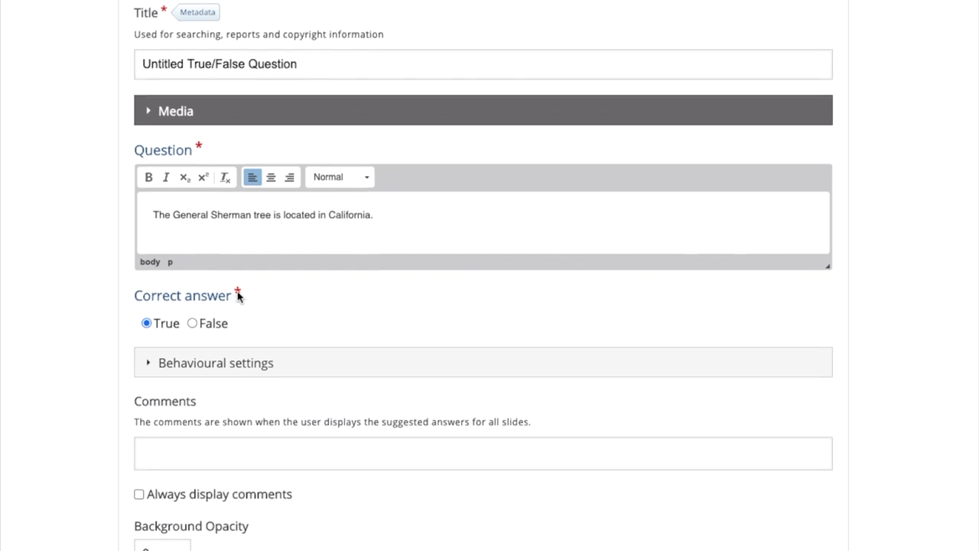
scroll(341, 306, down, 4)
Enlarge the true/false element so its statement fits on one line, and add slide 5
click(146, 500)
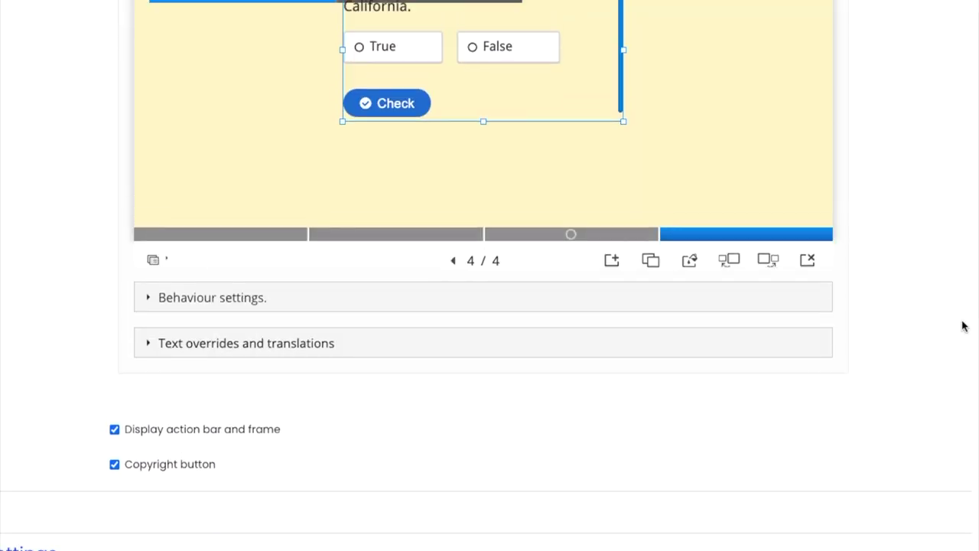
scroll(398, 278, up, 4)
drag(429, 314, 484, 349)
click(490, 275)
click(381, 13)
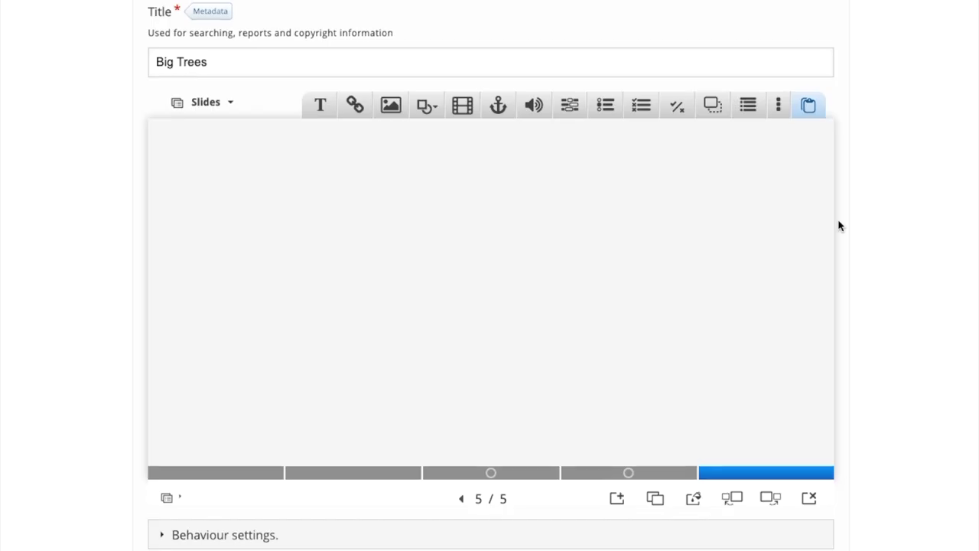
Add a Drag and Drop task to slide 5 with leaves.png uploaded as its background image
click(712, 112)
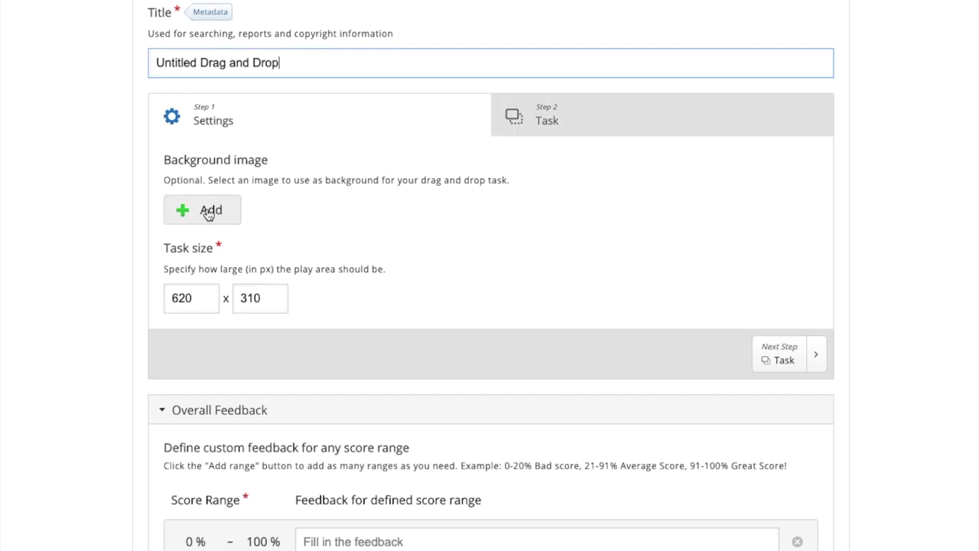
click(208, 214)
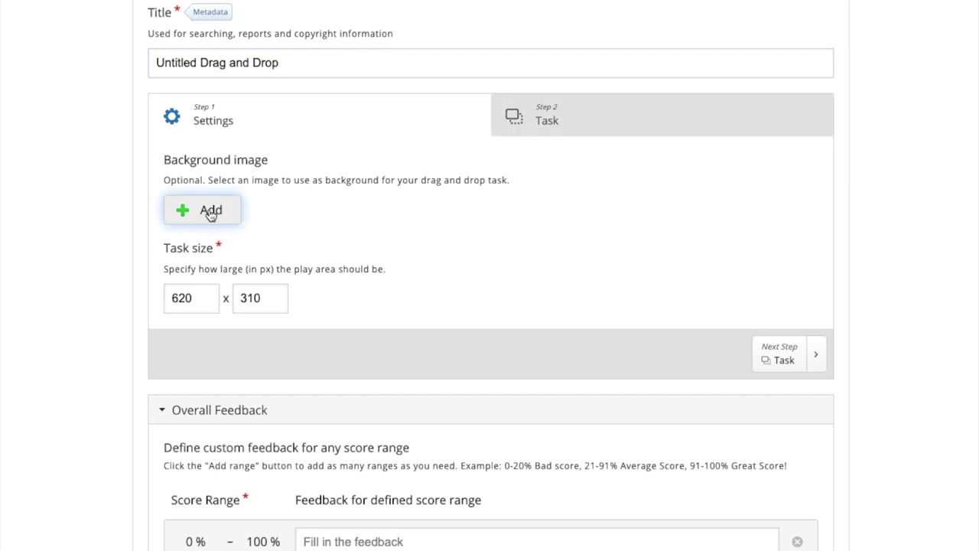
click(633, 155)
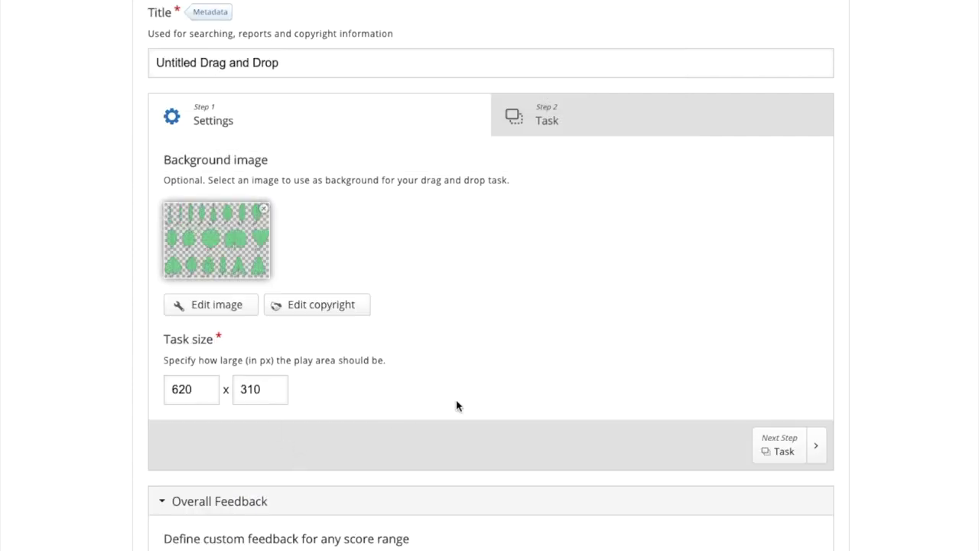
Create a labelled, transparent drop zone over leaf a and add a second one for leaf b
click(518, 134)
text(Type a)
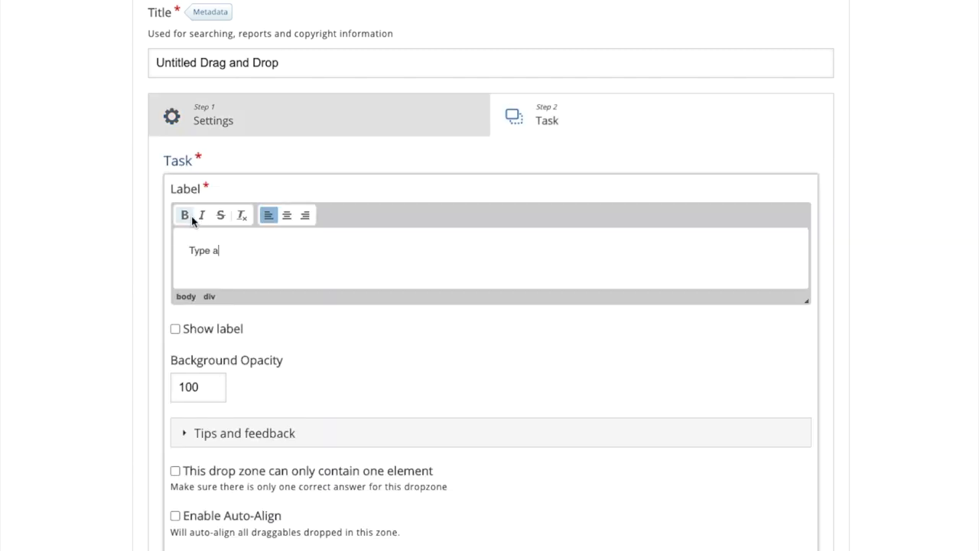
click(199, 393)
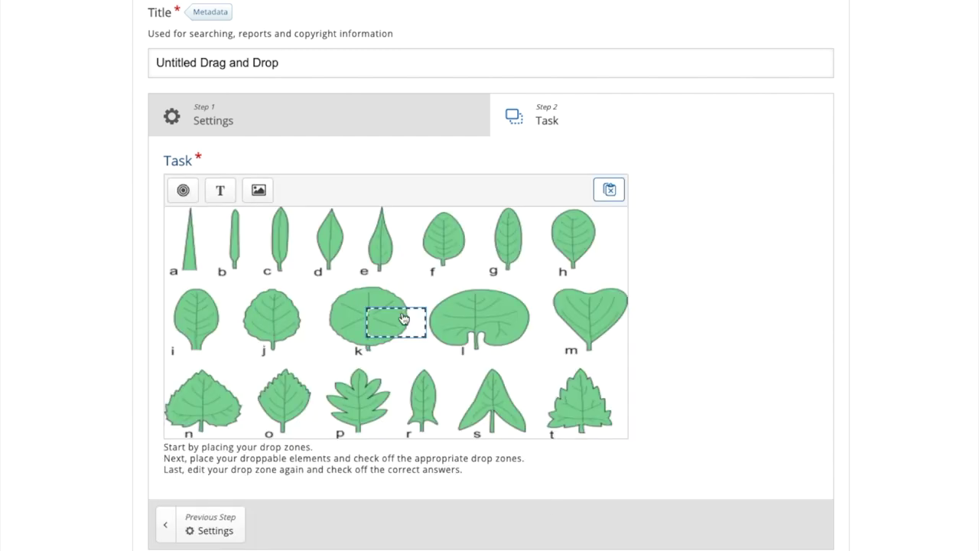
drag(391, 316, 209, 279)
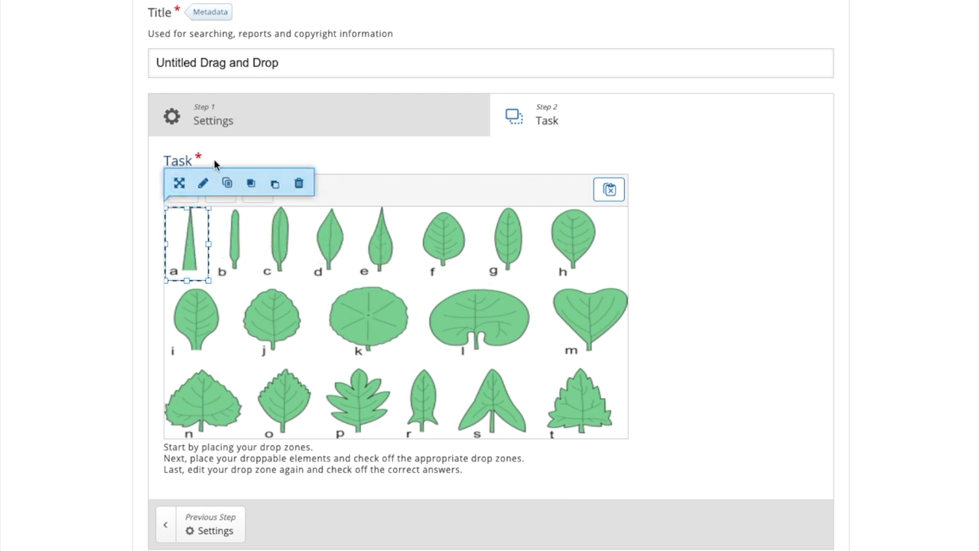
click(183, 191)
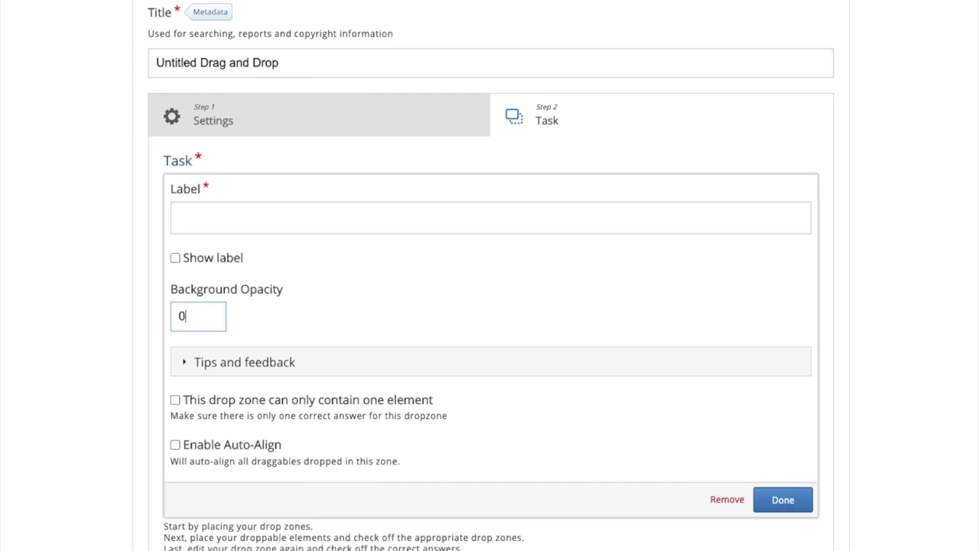
click(207, 218)
Finish labelling the drop zone and add a draggable Leaf A label for all zones, sized about 40×90
text(Ty)
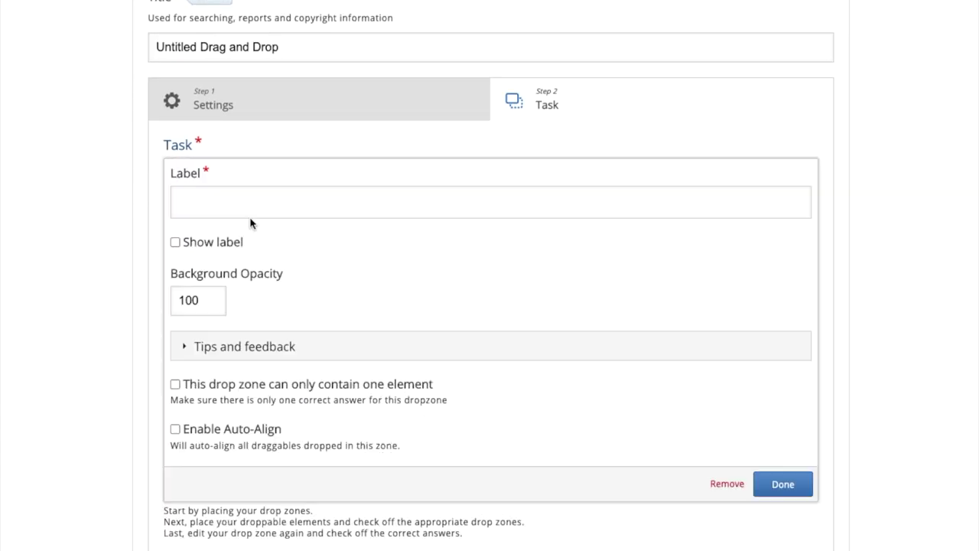
click(252, 214)
text(Ty)
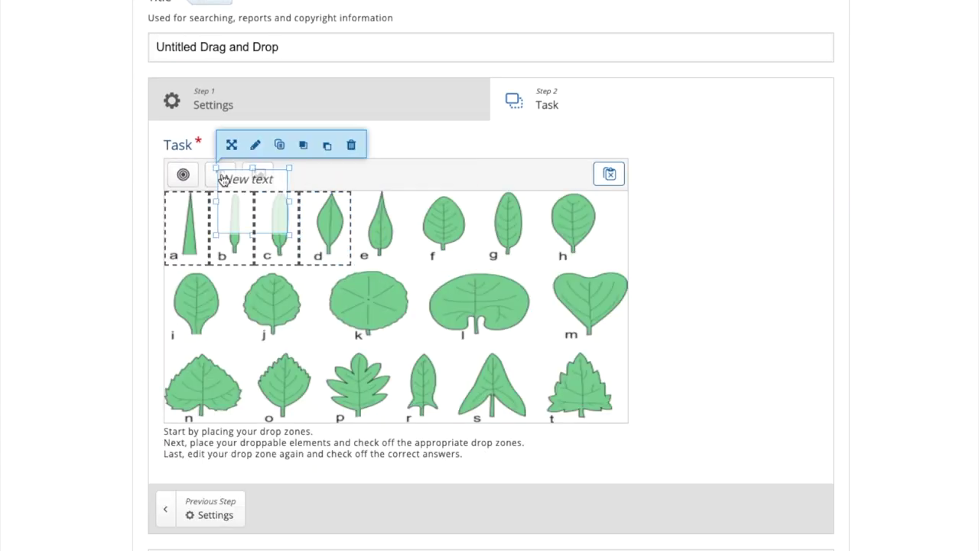
click(221, 176)
click(205, 283)
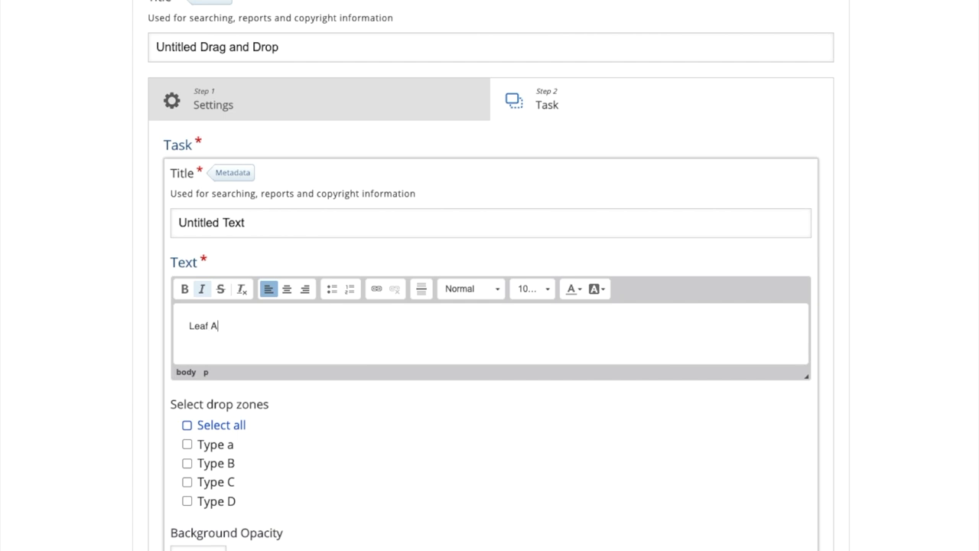
click(187, 449)
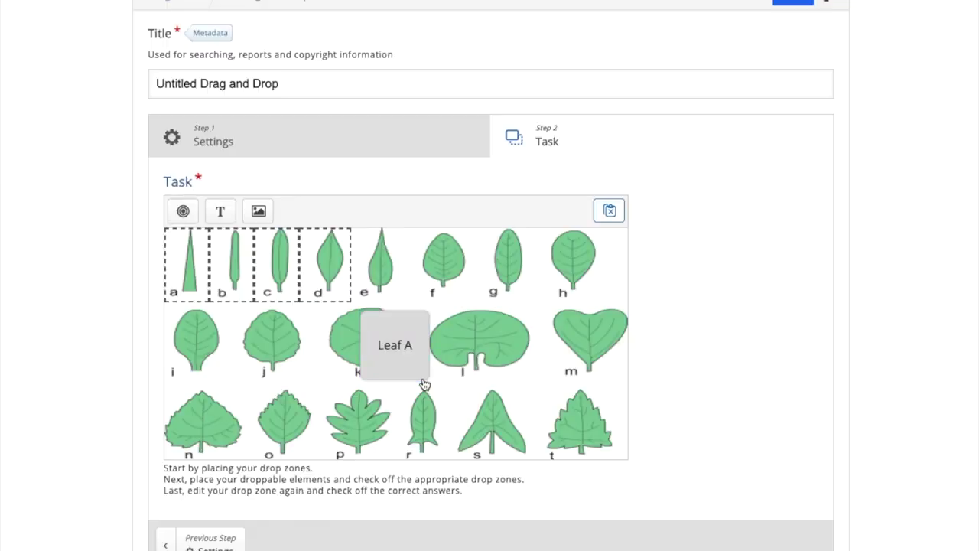
drag(424, 375, 611, 288)
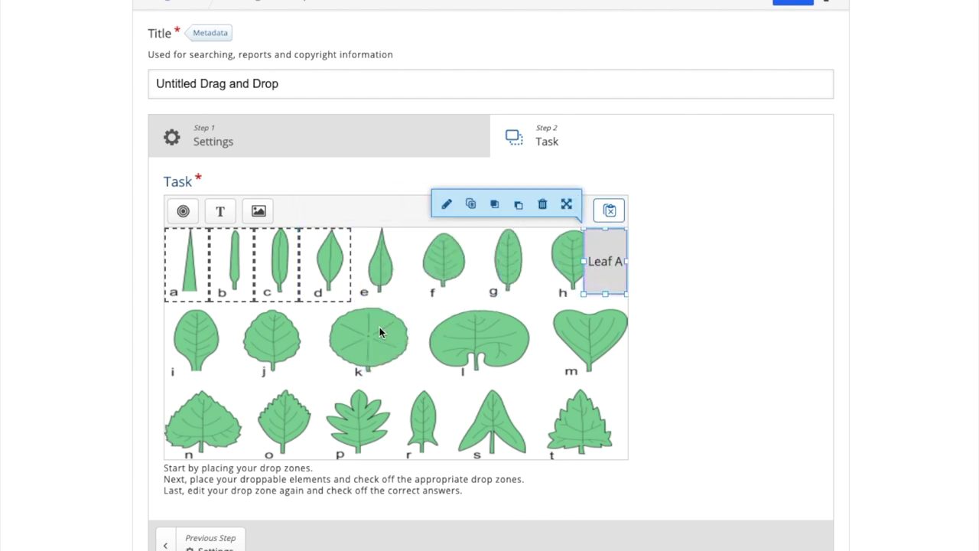
Add a draggable Leaf B label allowed in every drop zone and shrink it beside the image
click(220, 211)
text(Leaf)
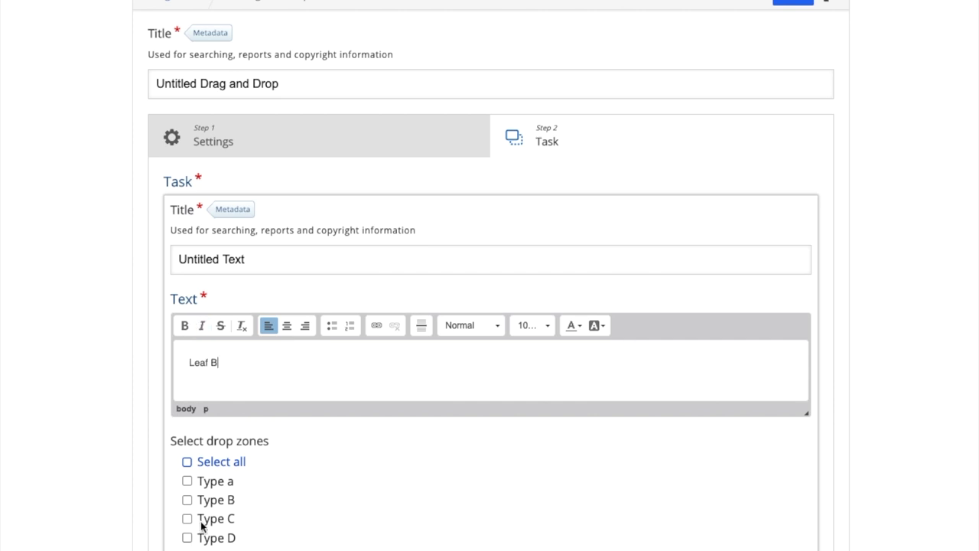
text( B)
click(176, 401)
scroll(490, 306, down, 3)
click(778, 416)
drag(425, 257, 610, 221)
Add draggable Leaf C and Leaf D labels and stack them under Leaf B on the right edge
click(220, 93)
text(Leaf C)
click(186, 313)
click(780, 541)
drag(428, 260, 604, 201)
click(220, 93)
text(Leaf D)
click(175, 315)
click(780, 545)
drag(394, 226, 605, 241)
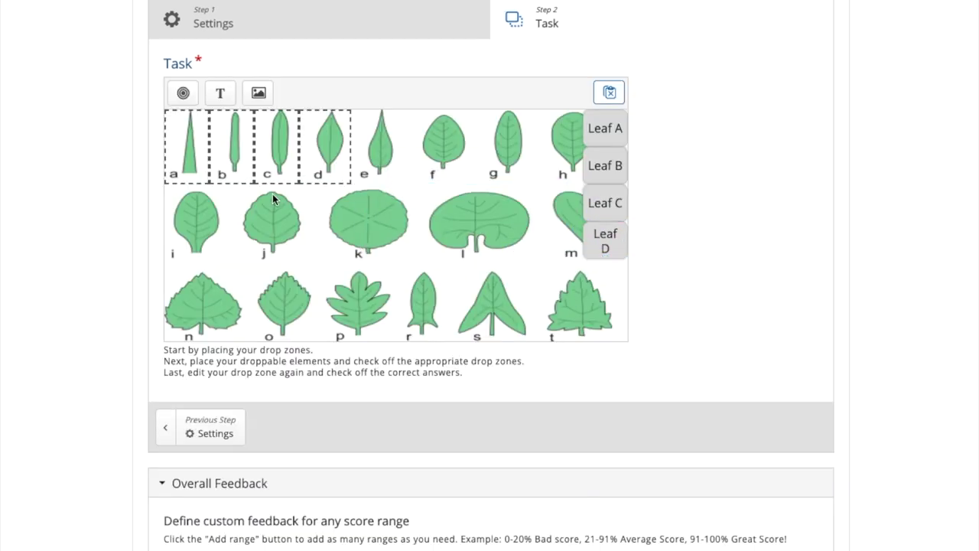
Mark Leaf A as the correct element for drop zone a and Leaf B for zone b
click(190, 159)
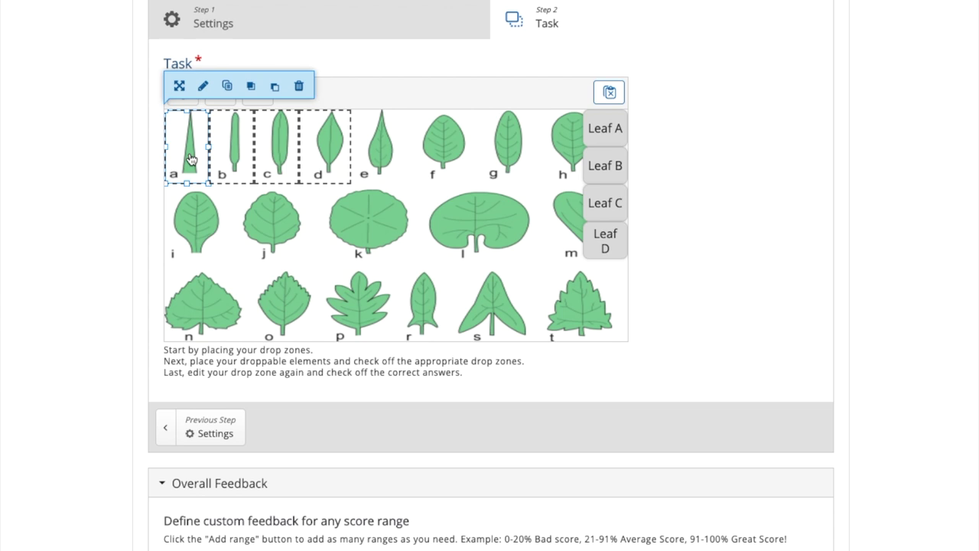
click(203, 86)
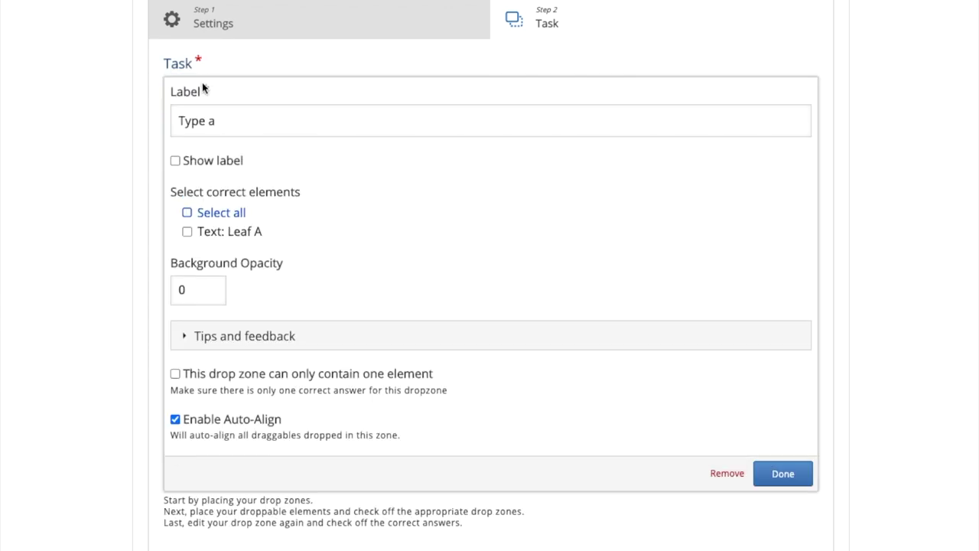
click(187, 233)
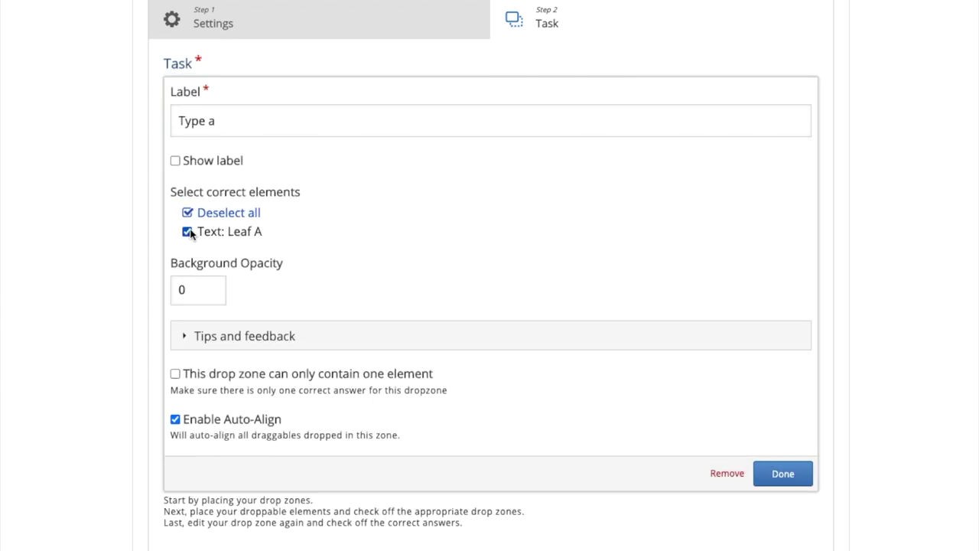
click(800, 484)
click(221, 131)
click(247, 85)
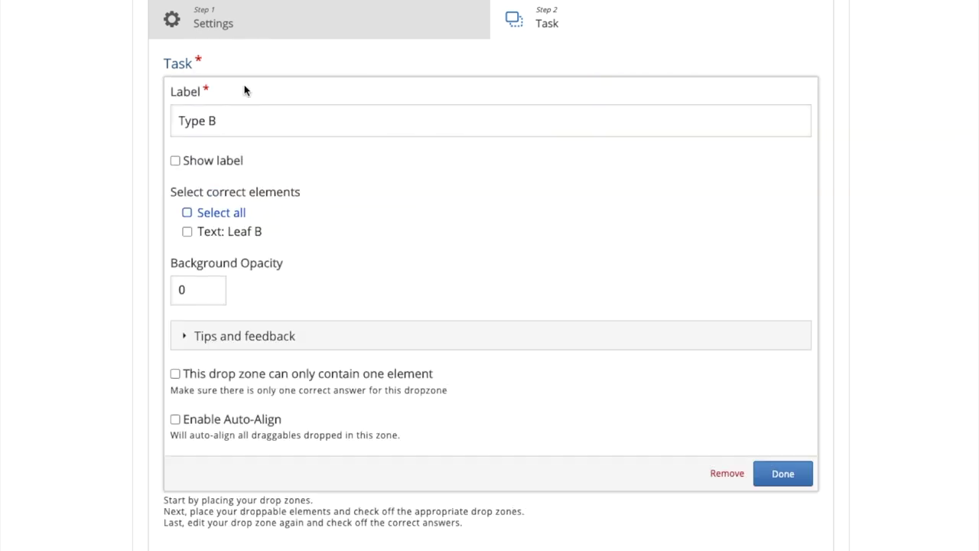
click(187, 231)
click(783, 473)
Mark Leaf C as the correct element for drop zone c and Leaf D for zone d
click(278, 172)
click(293, 85)
click(188, 231)
click(782, 473)
click(318, 149)
click(339, 85)
click(188, 231)
click(783, 474)
scroll(406, 336, down, 7)
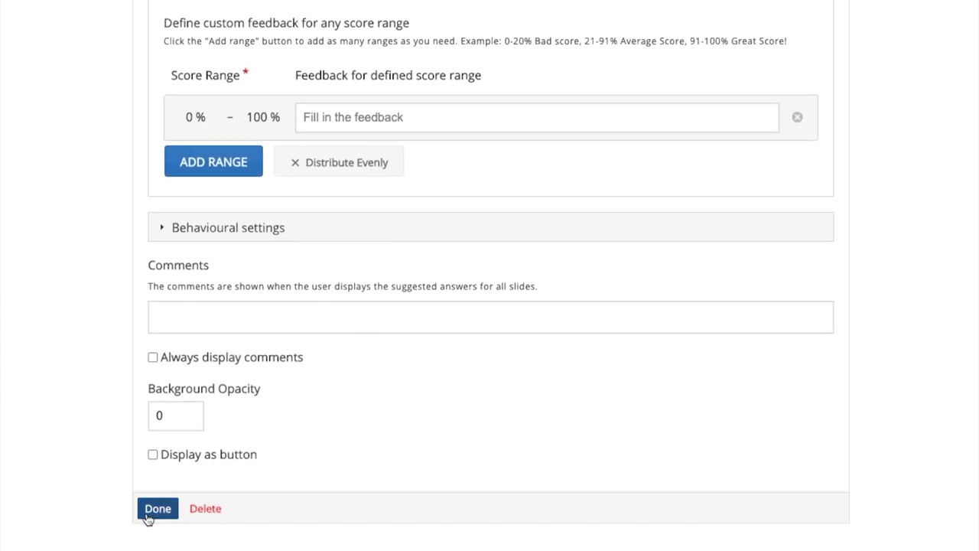
Close the Drag and Drop editor and resize the leaf activity to fill slide 5
click(146, 516)
drag(319, 115, 148, 31)
drag(662, 293, 831, 375)
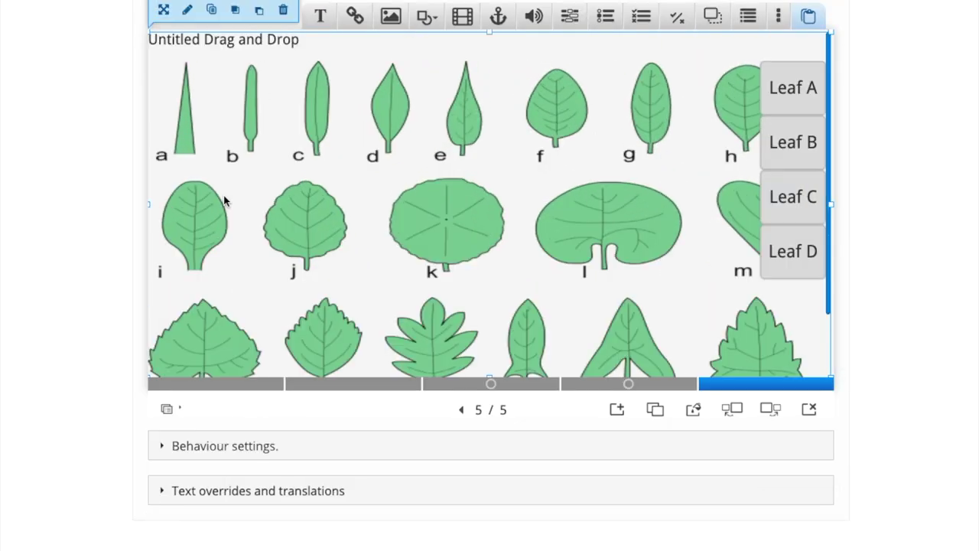
drag(831, 203, 724, 201)
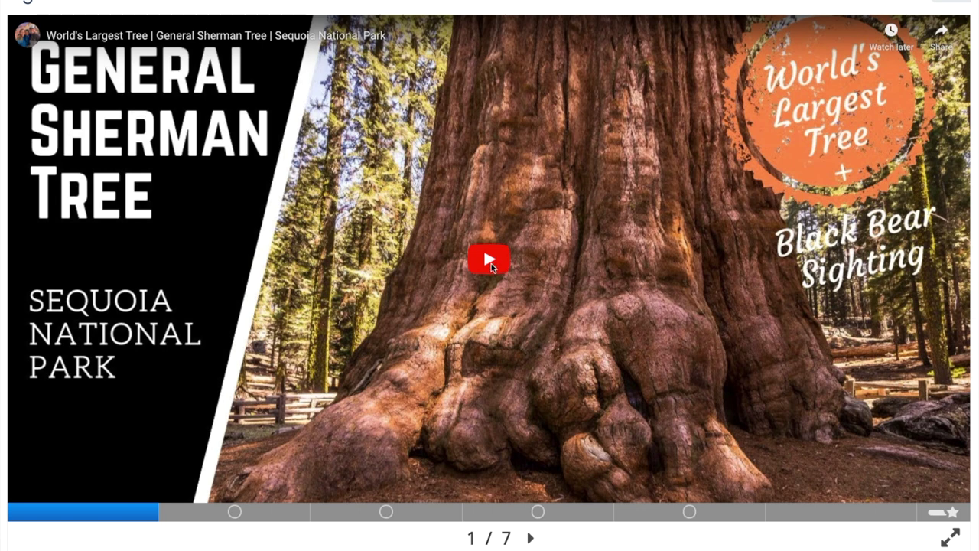
Play and pause the General Sherman video on slide 1
click(487, 261)
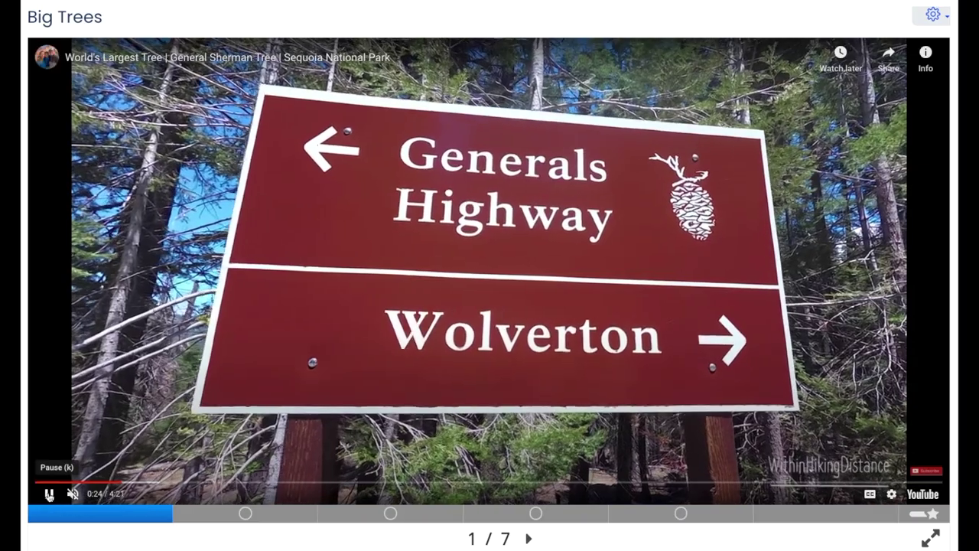
click(28, 490)
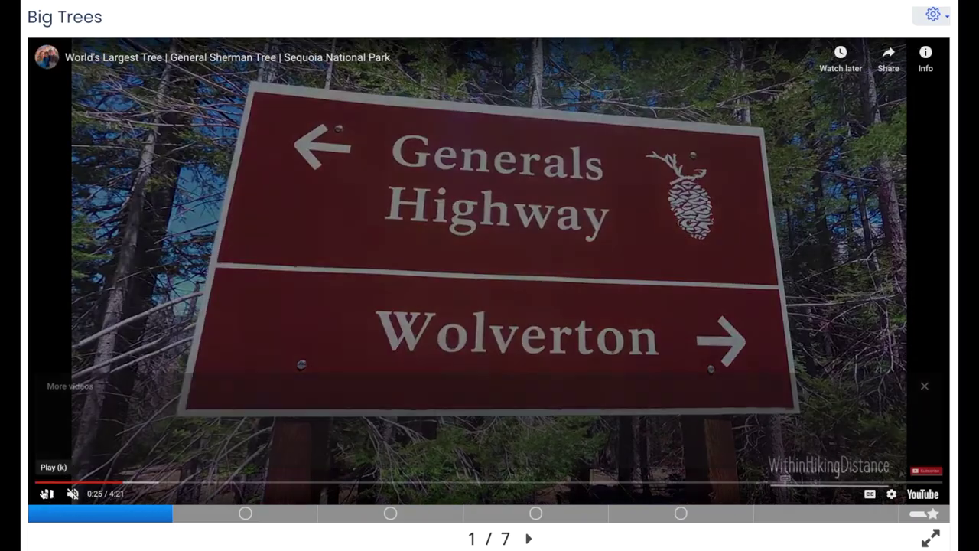
click(529, 540)
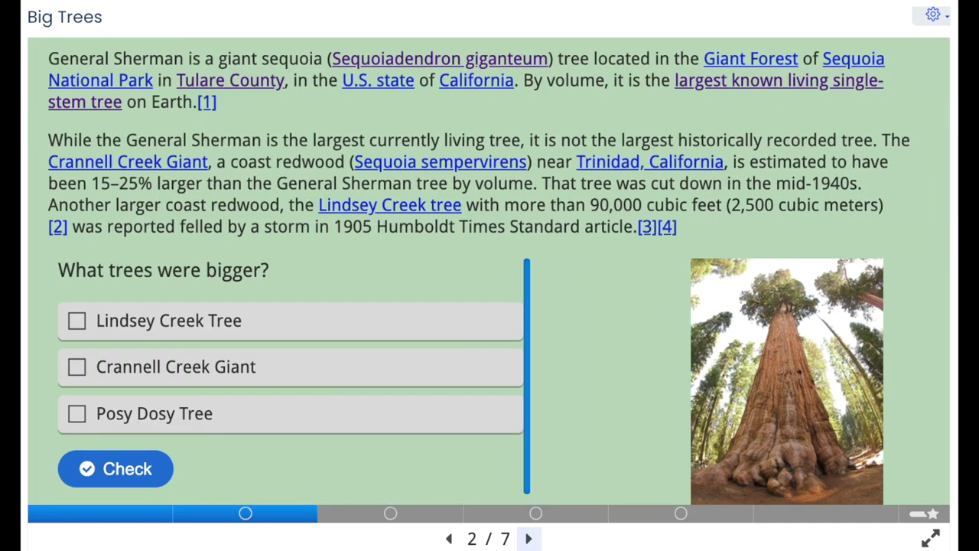
Answer the multiple-choice quiz with Lindsey Creek Tree and Crannell Creek Giant and check it
click(76, 320)
click(77, 367)
click(115, 468)
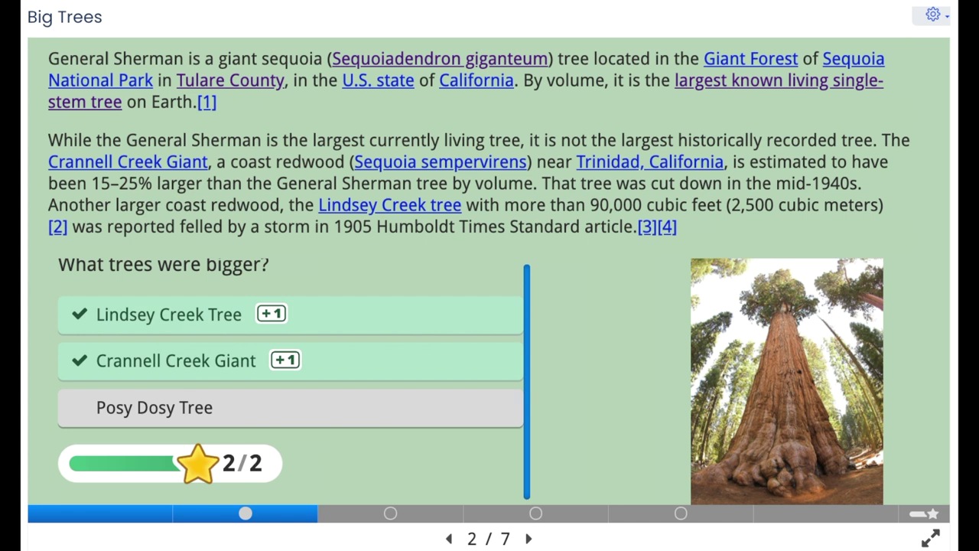
click(529, 540)
Fill in the blanks on slide 3 and check the answers
click(310, 121)
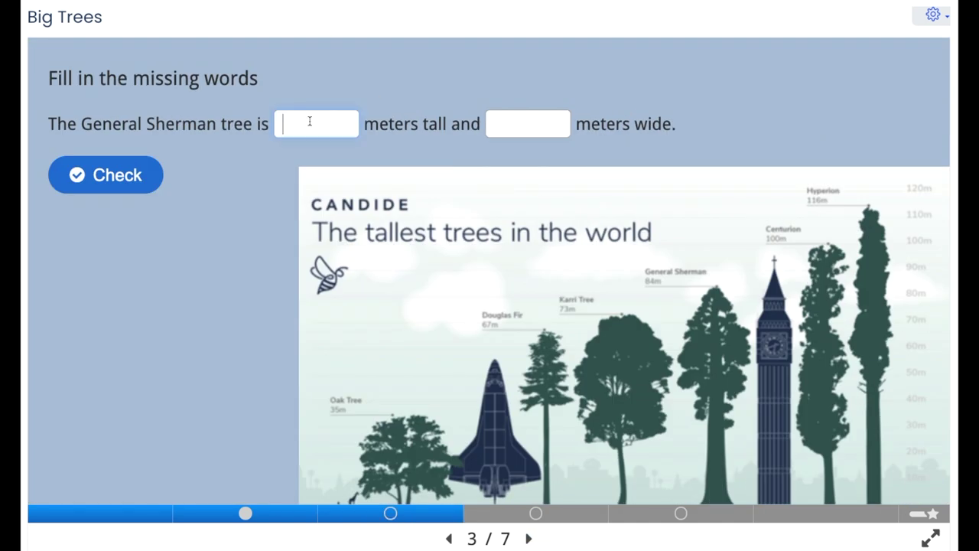
click(86, 191)
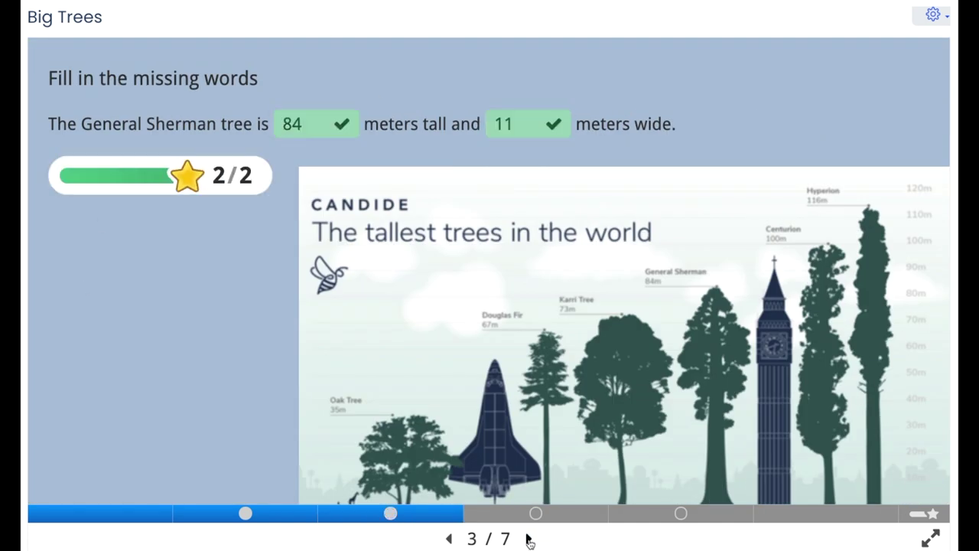
click(528, 539)
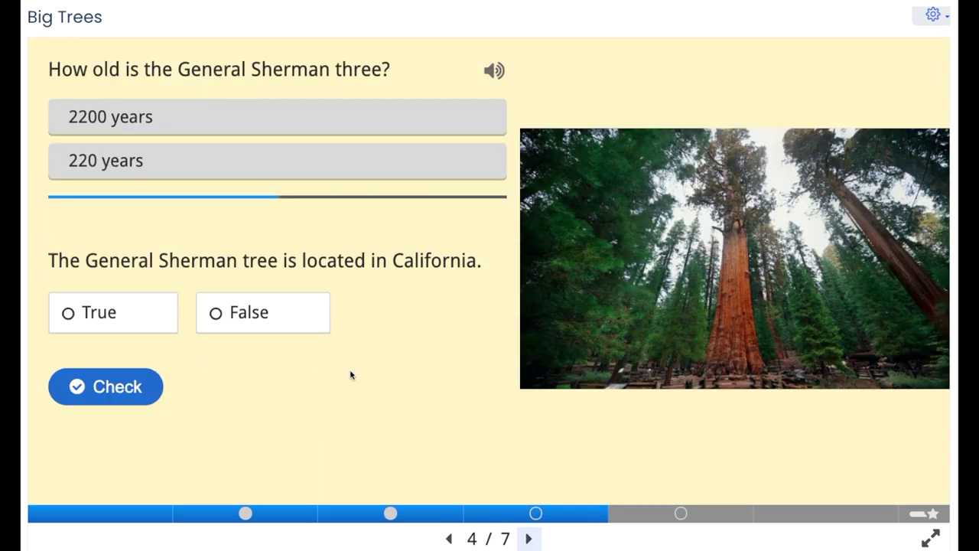
Answer 2200 years for the tree's age and True for the California statement, then check
click(121, 117)
click(69, 322)
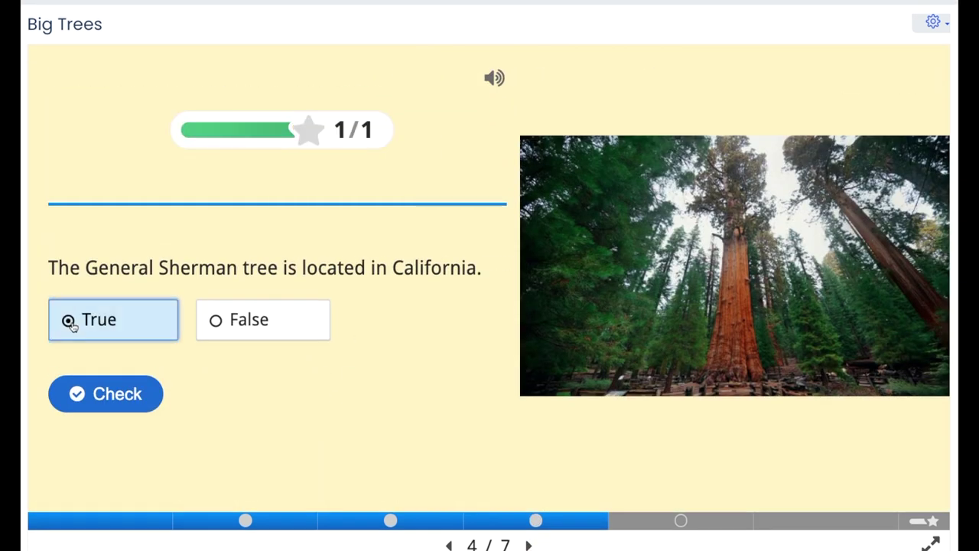
click(79, 394)
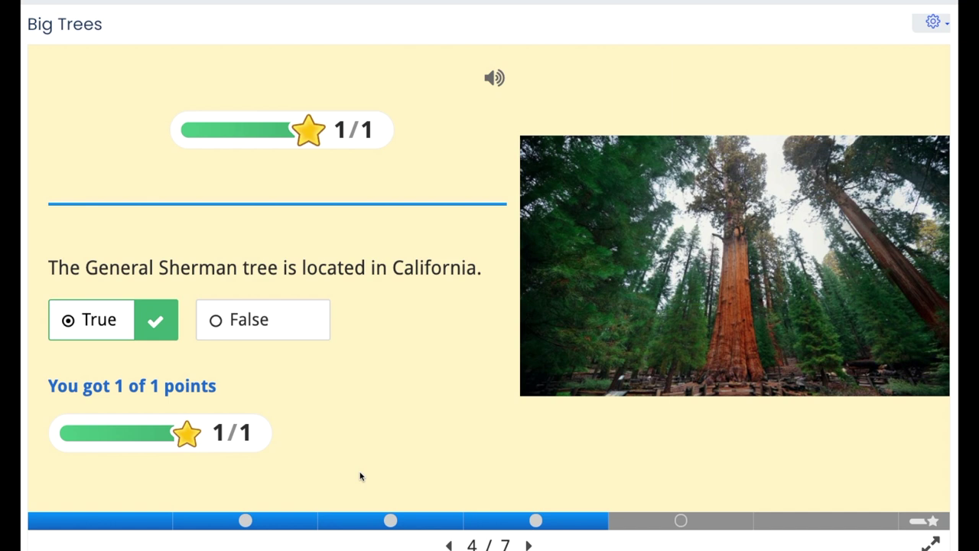
click(528, 545)
Drag Leaf A–D onto leaves a–d and check the matching for a 4/4 score
drag(790, 115, 193, 122)
drag(786, 163, 254, 153)
drag(786, 216, 322, 115)
drag(786, 268, 387, 153)
click(176, 450)
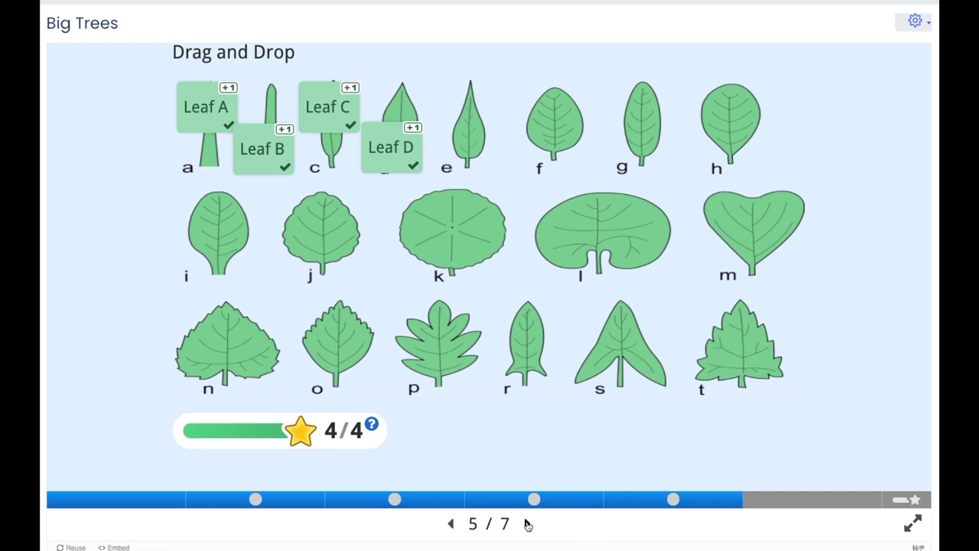
Advance to the 10/10 score summary and show the solutions for every answered slide
click(528, 524)
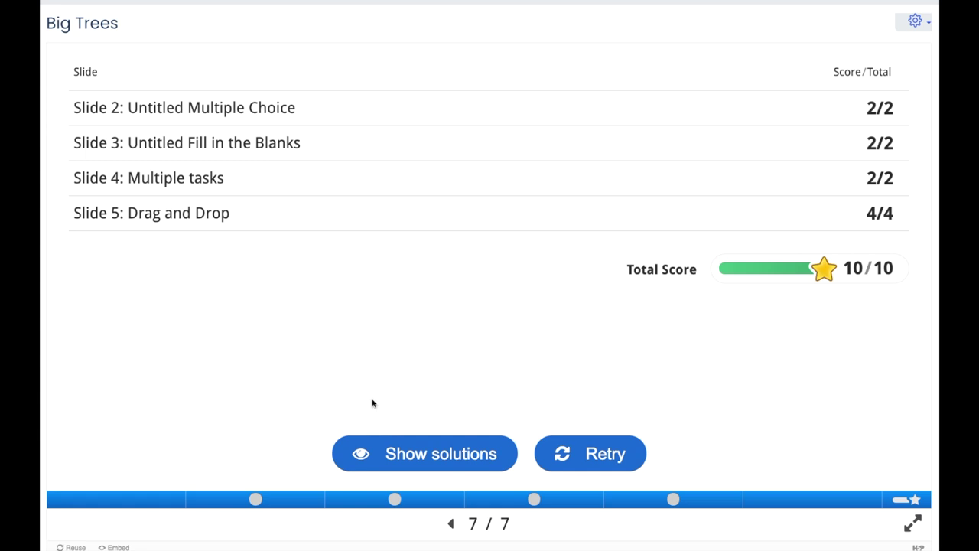
click(366, 482)
scroll(290, 344, down, 1)
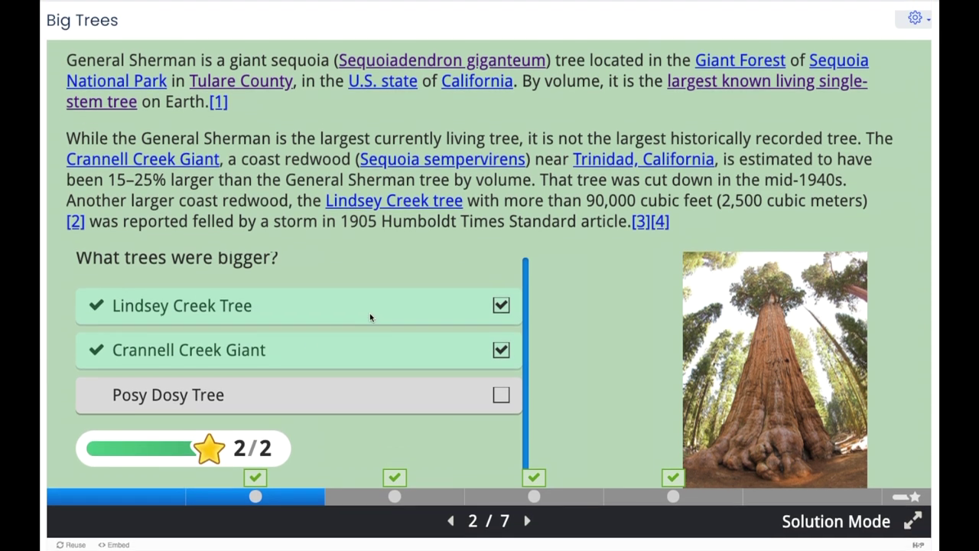
Step through each solution slide and return to the score summary
click(529, 522)
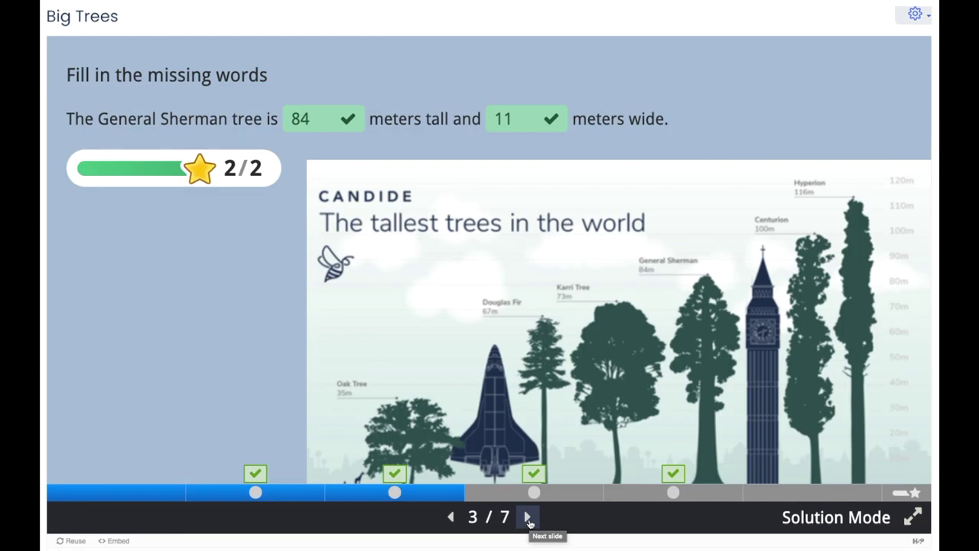
click(528, 519)
click(528, 519)
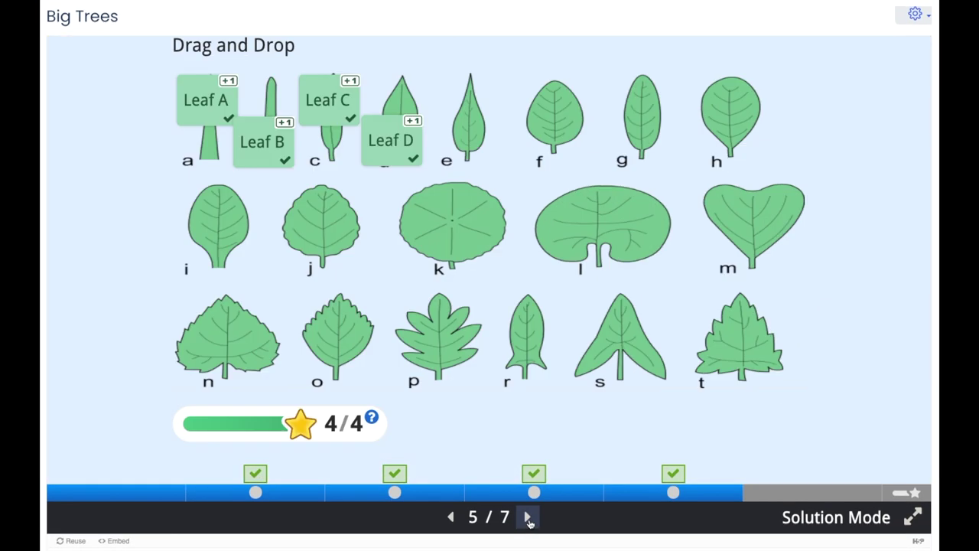
click(529, 518)
click(528, 518)
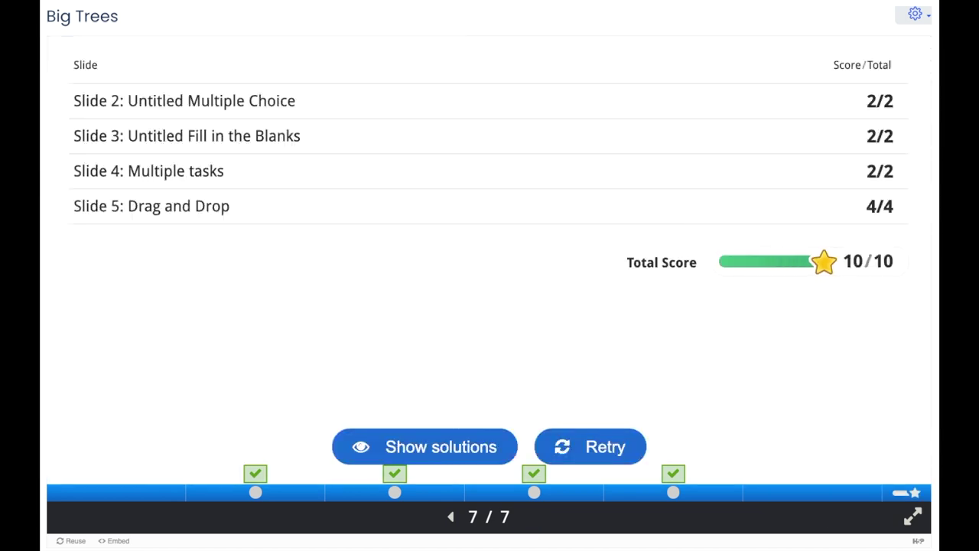